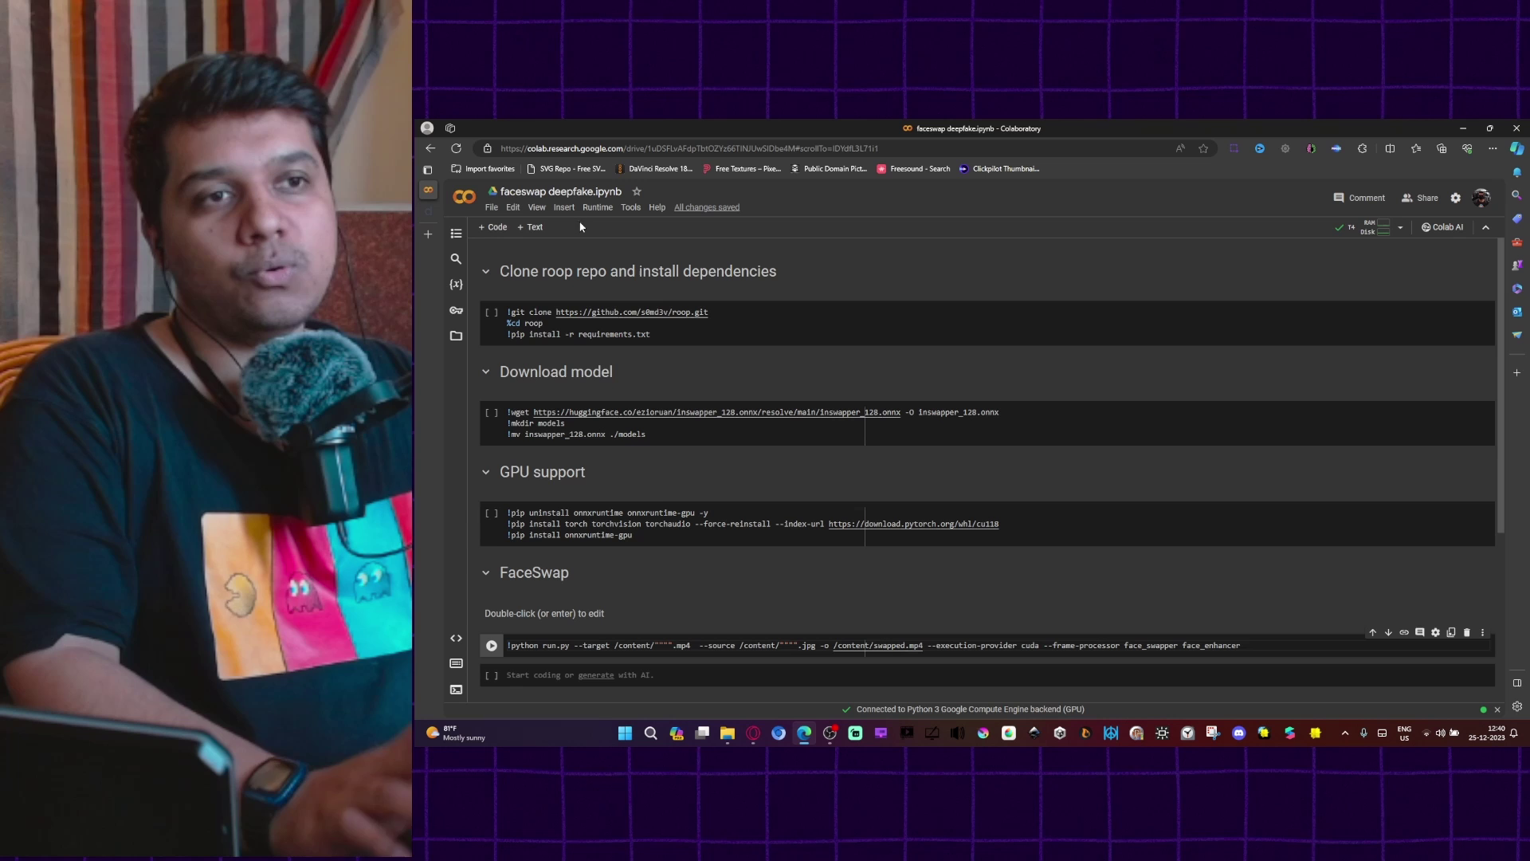
Glance at the notebook's File menu, then open the runtime file browser
click(492, 209)
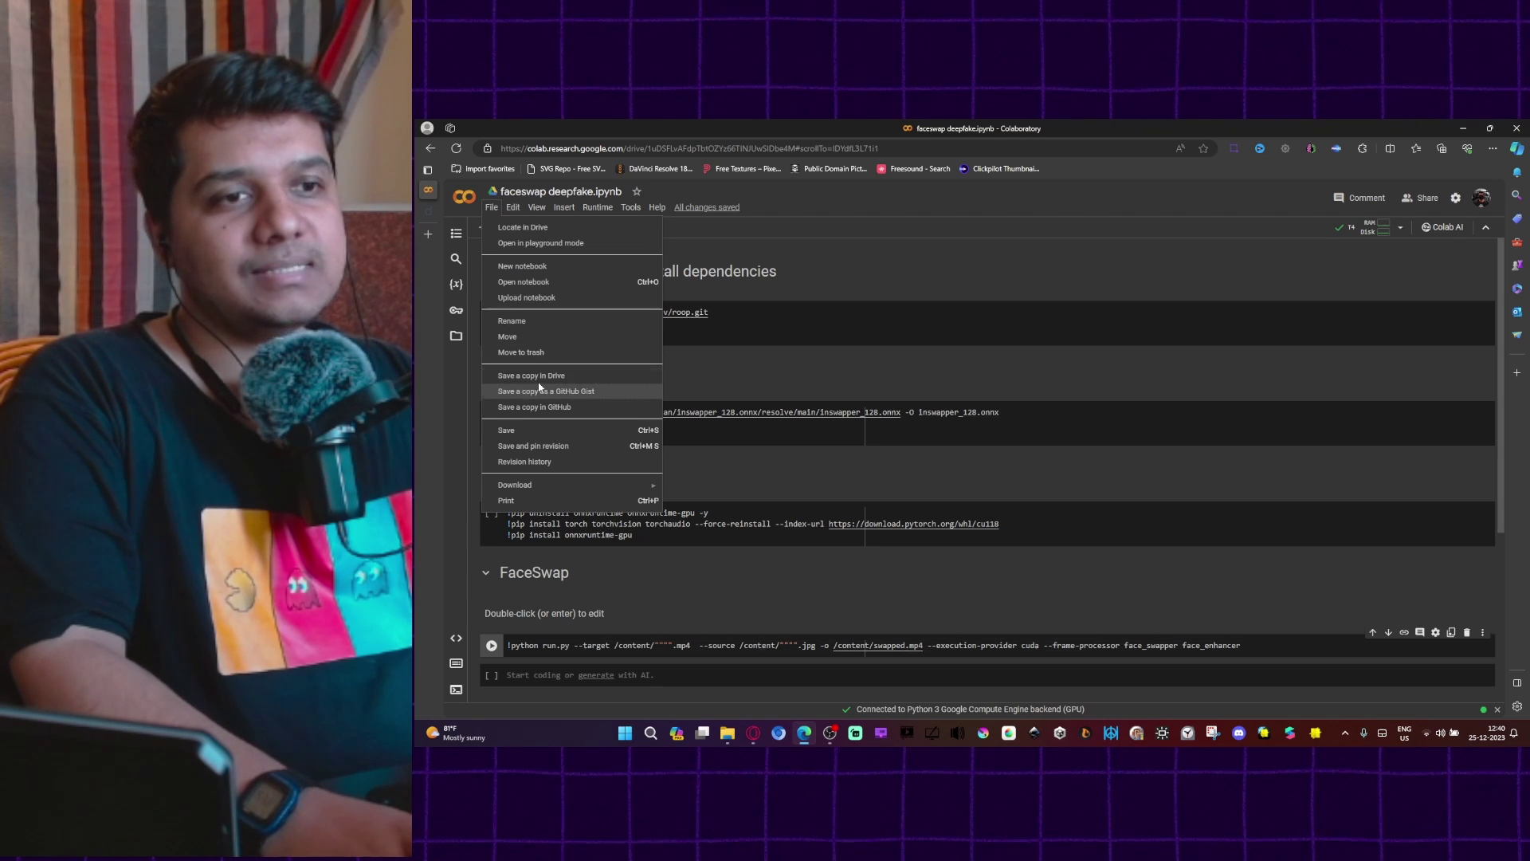
click(849, 234)
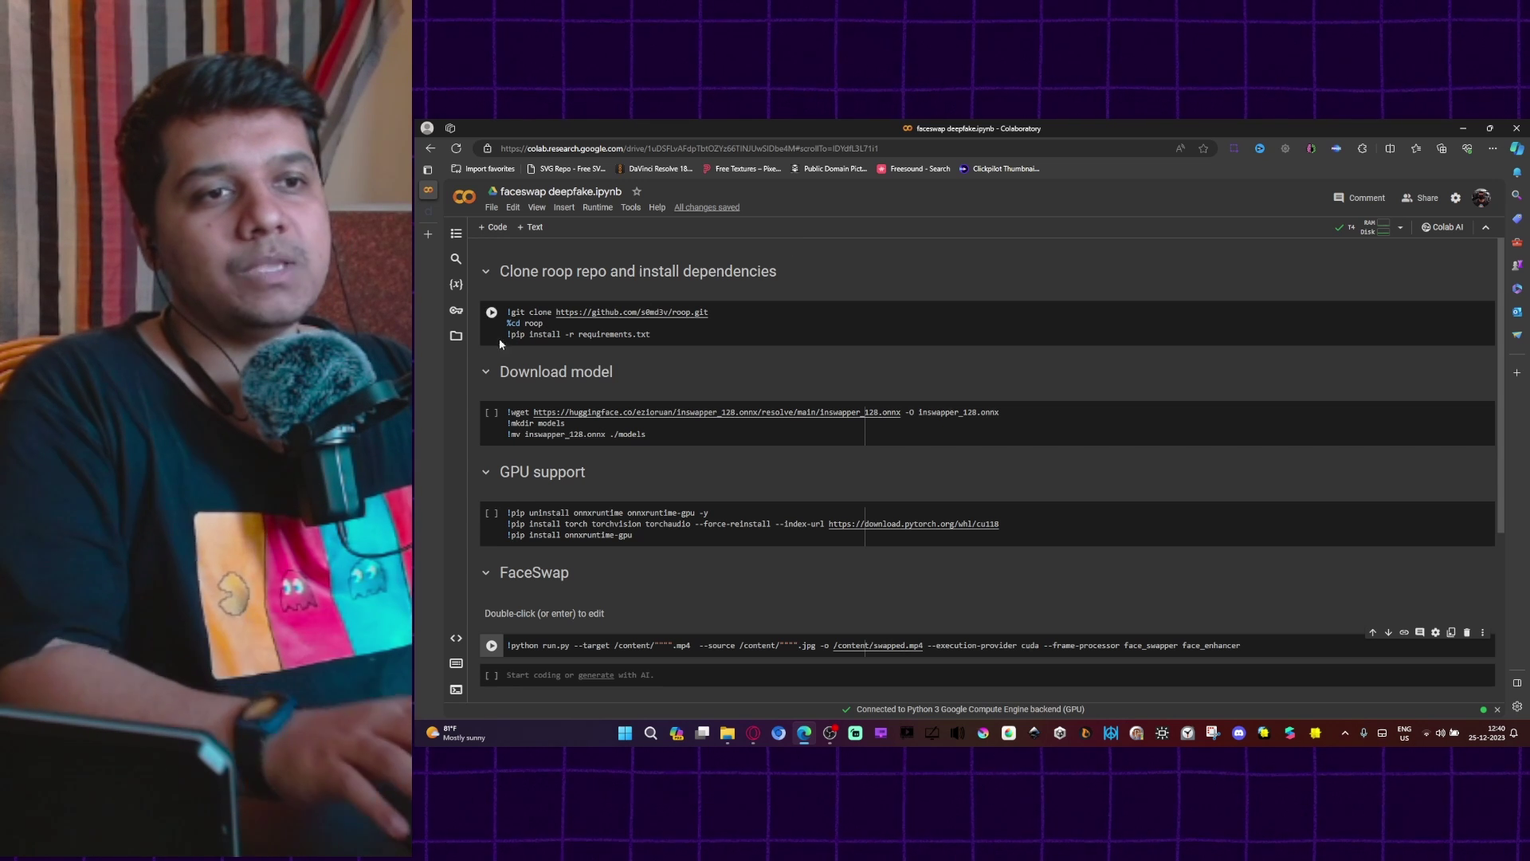
click(456, 338)
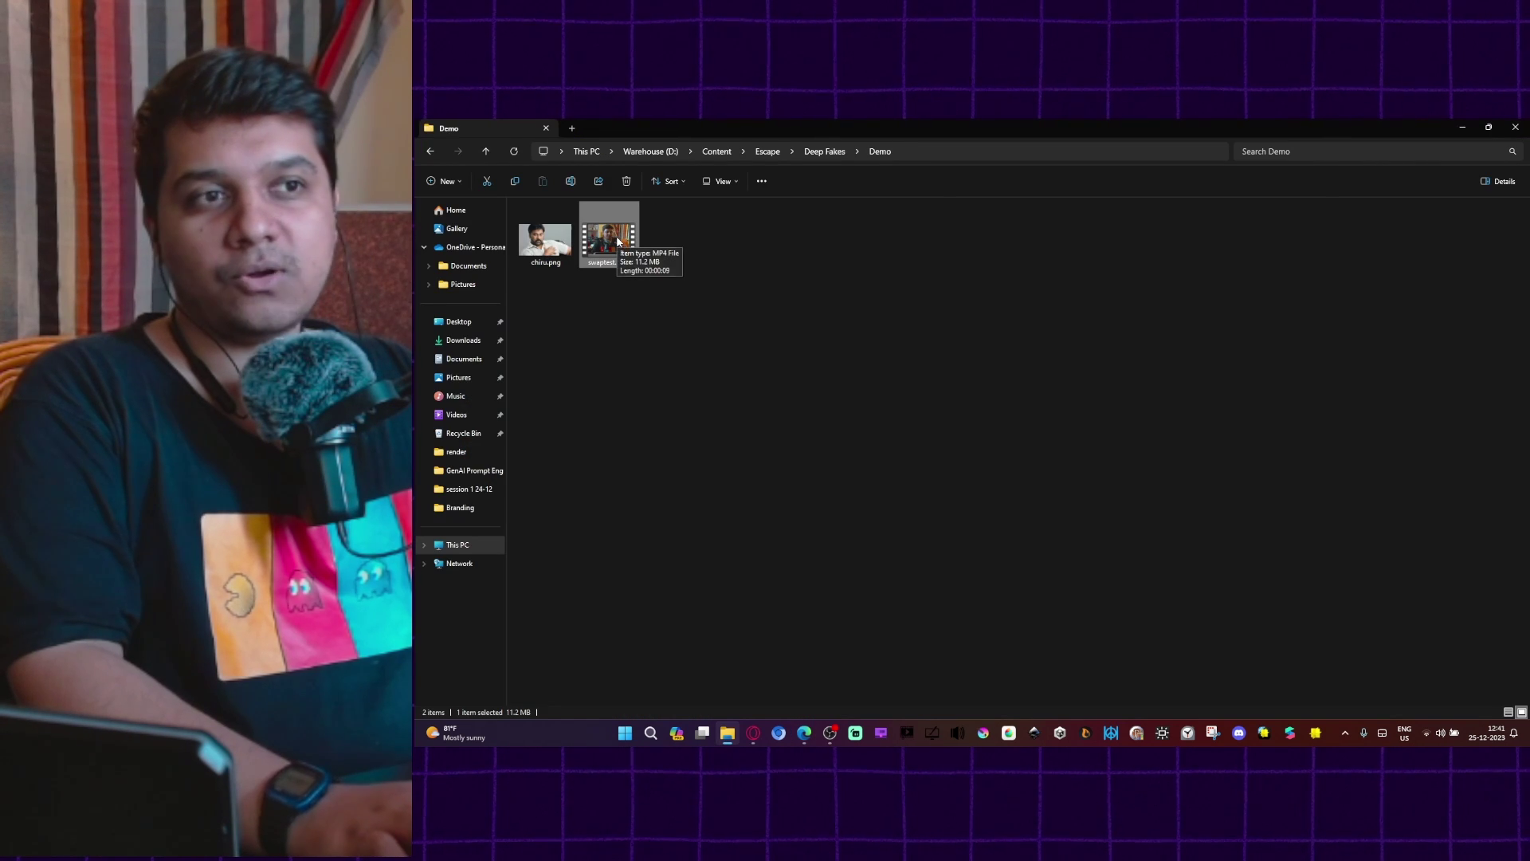
Preview the chiru.png face photo, close it, and minimise the Demo folder
click(547, 251)
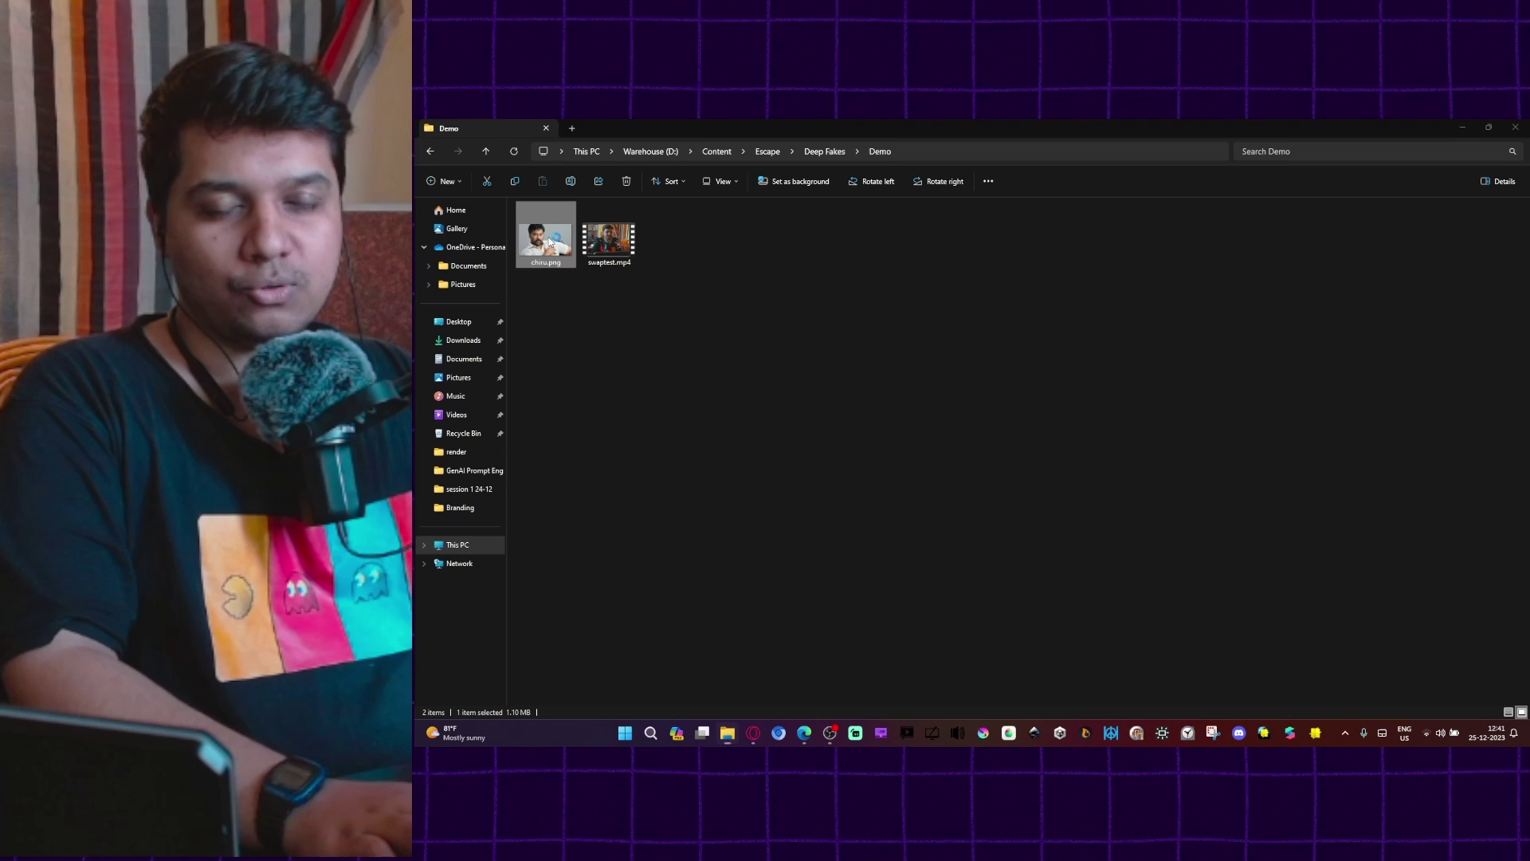
key(Return)
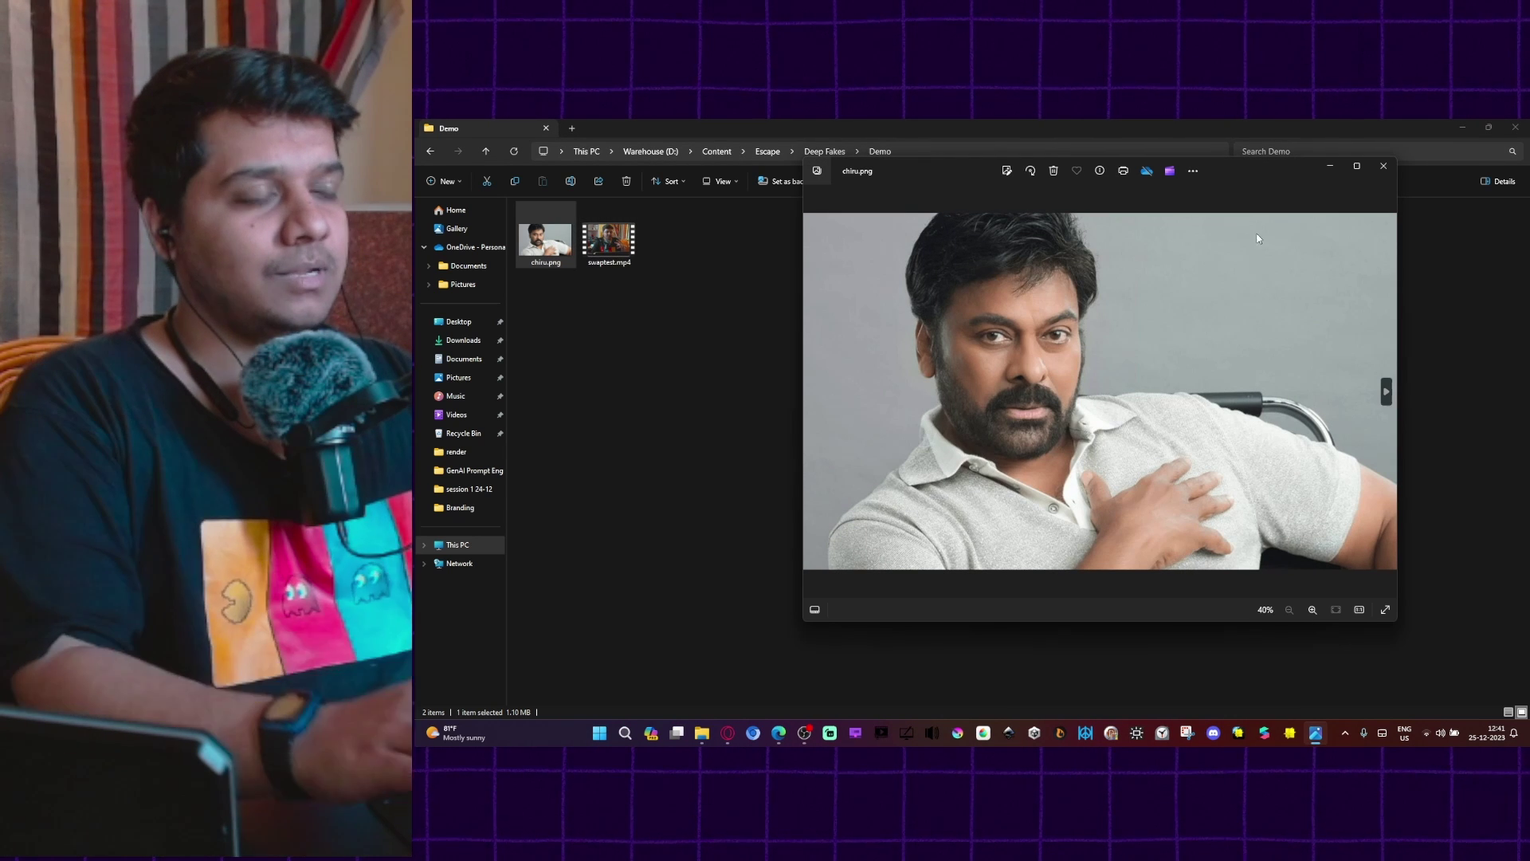
click(1382, 165)
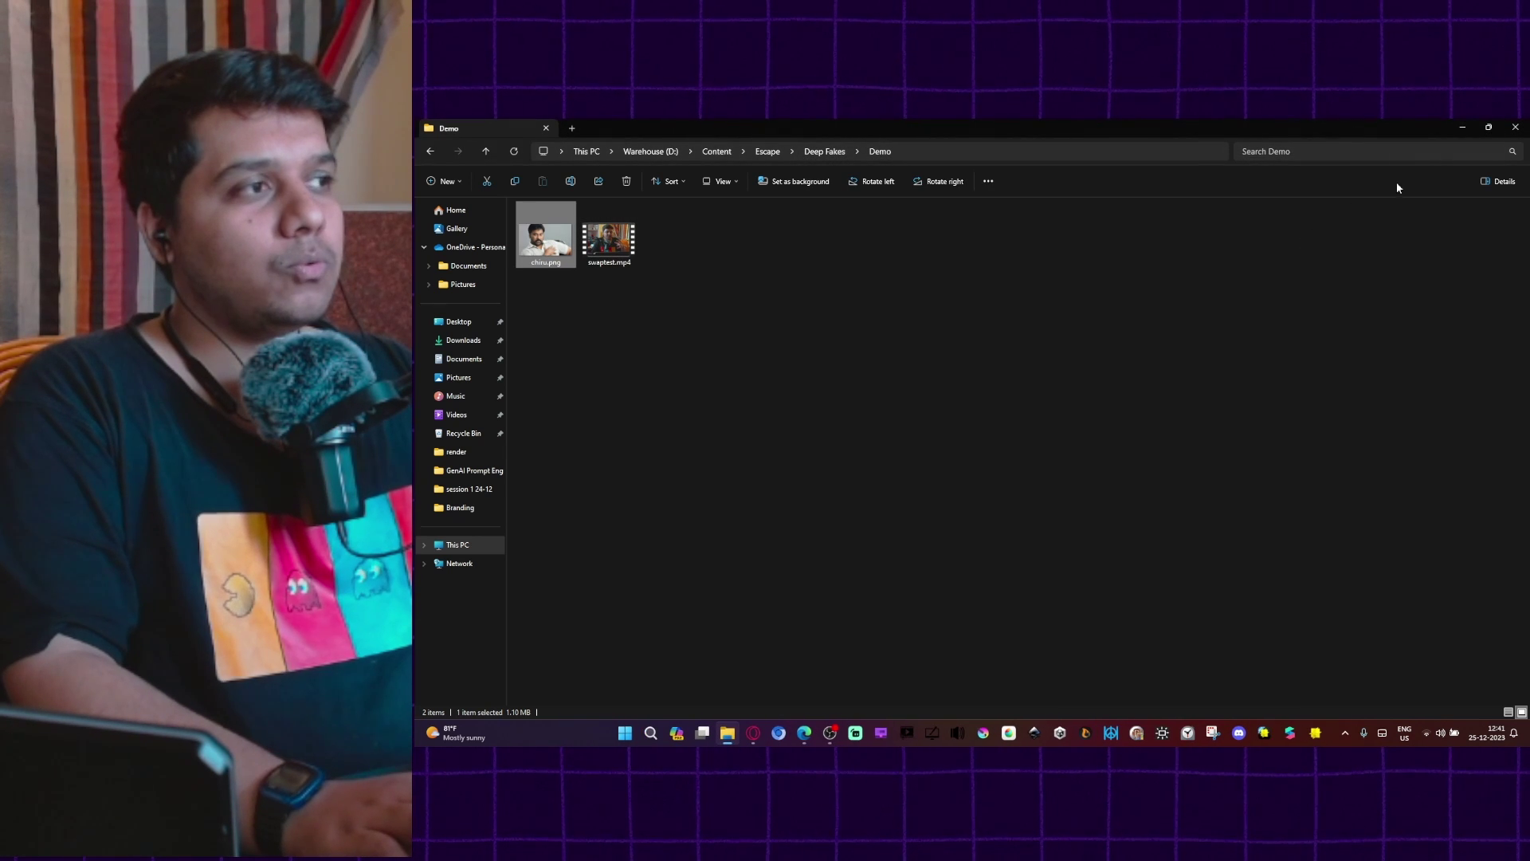
click(1467, 127)
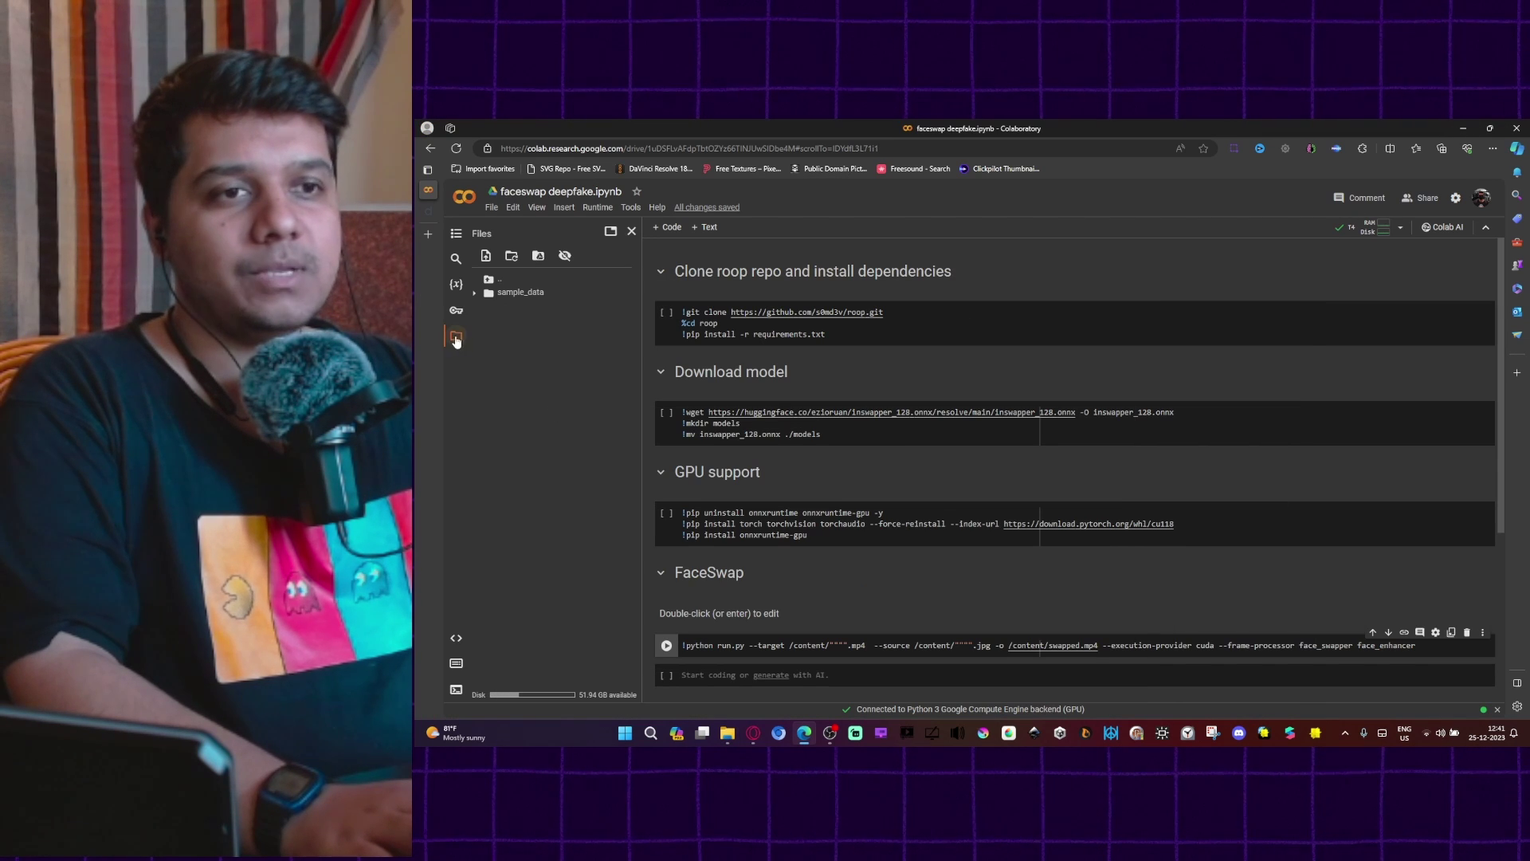
Upload chiru.png and swaptest.mp4 from the Demo folder, accepting the runtime-deletion warning
click(488, 258)
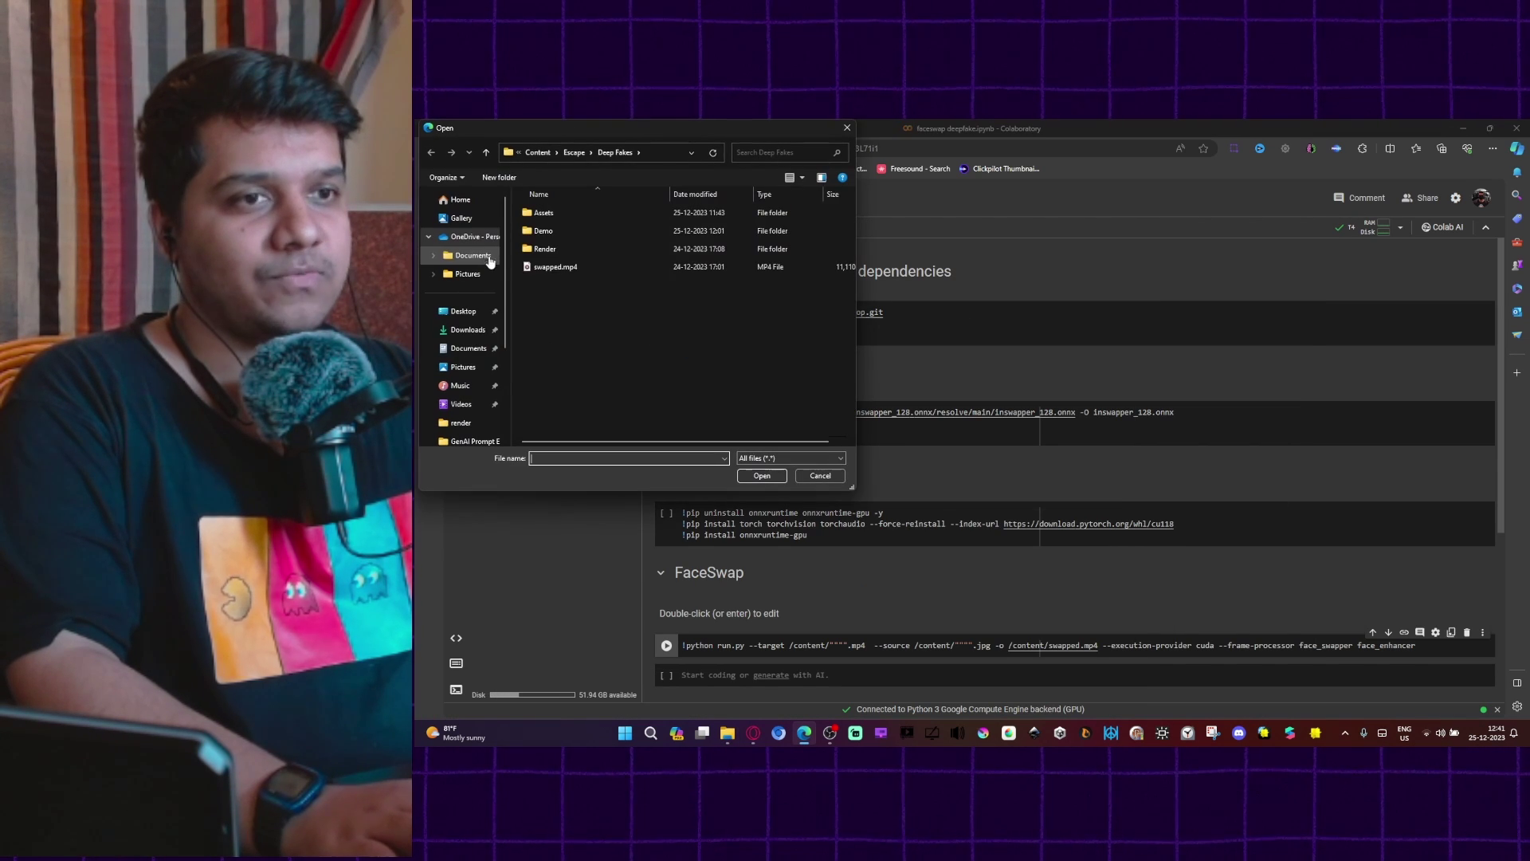
double_click(545, 231)
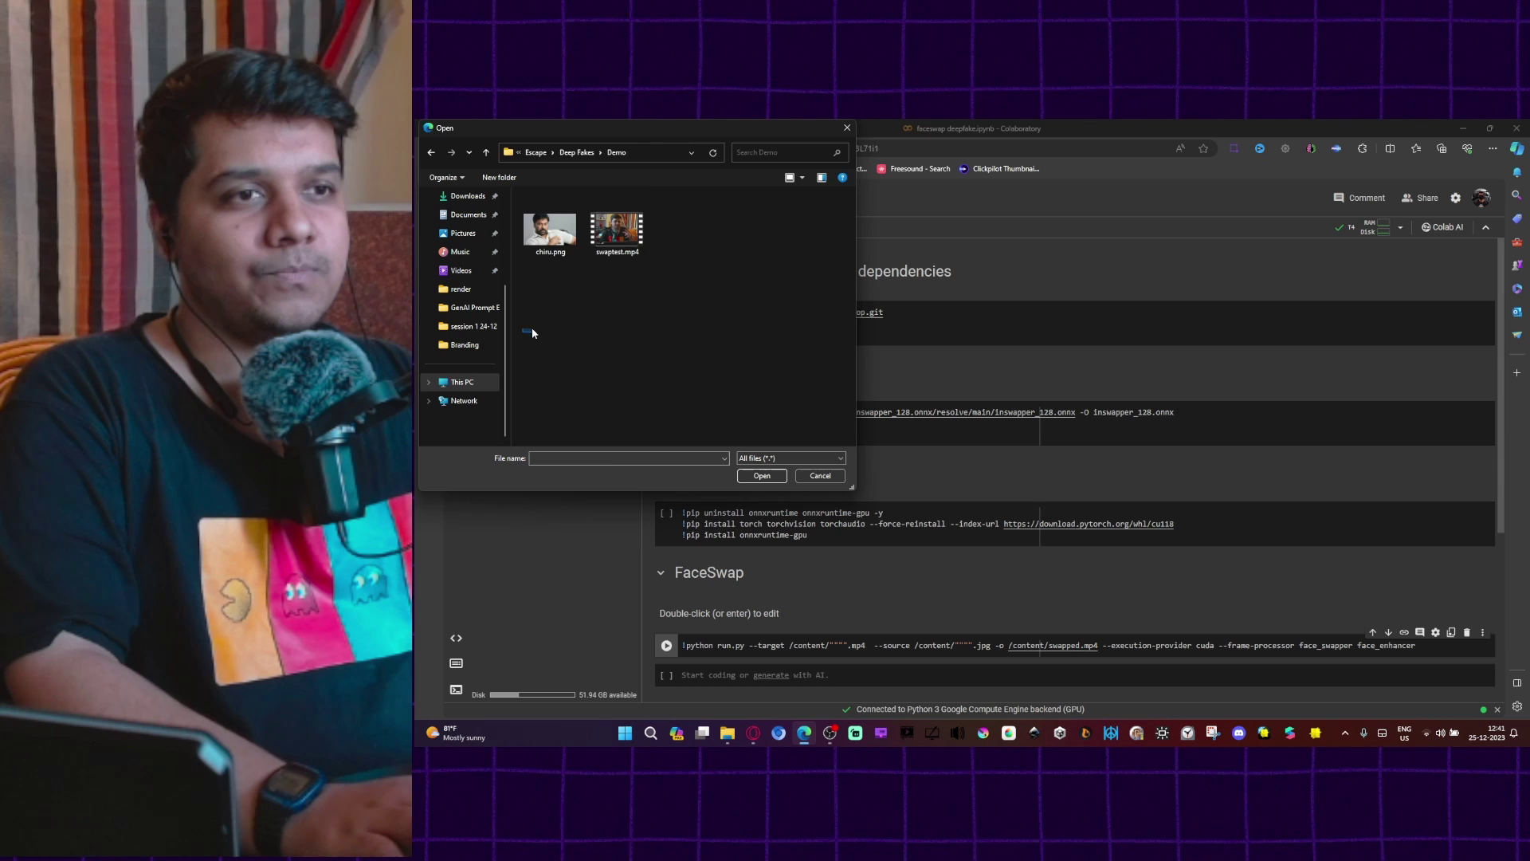
drag(530, 331, 632, 223)
click(760, 477)
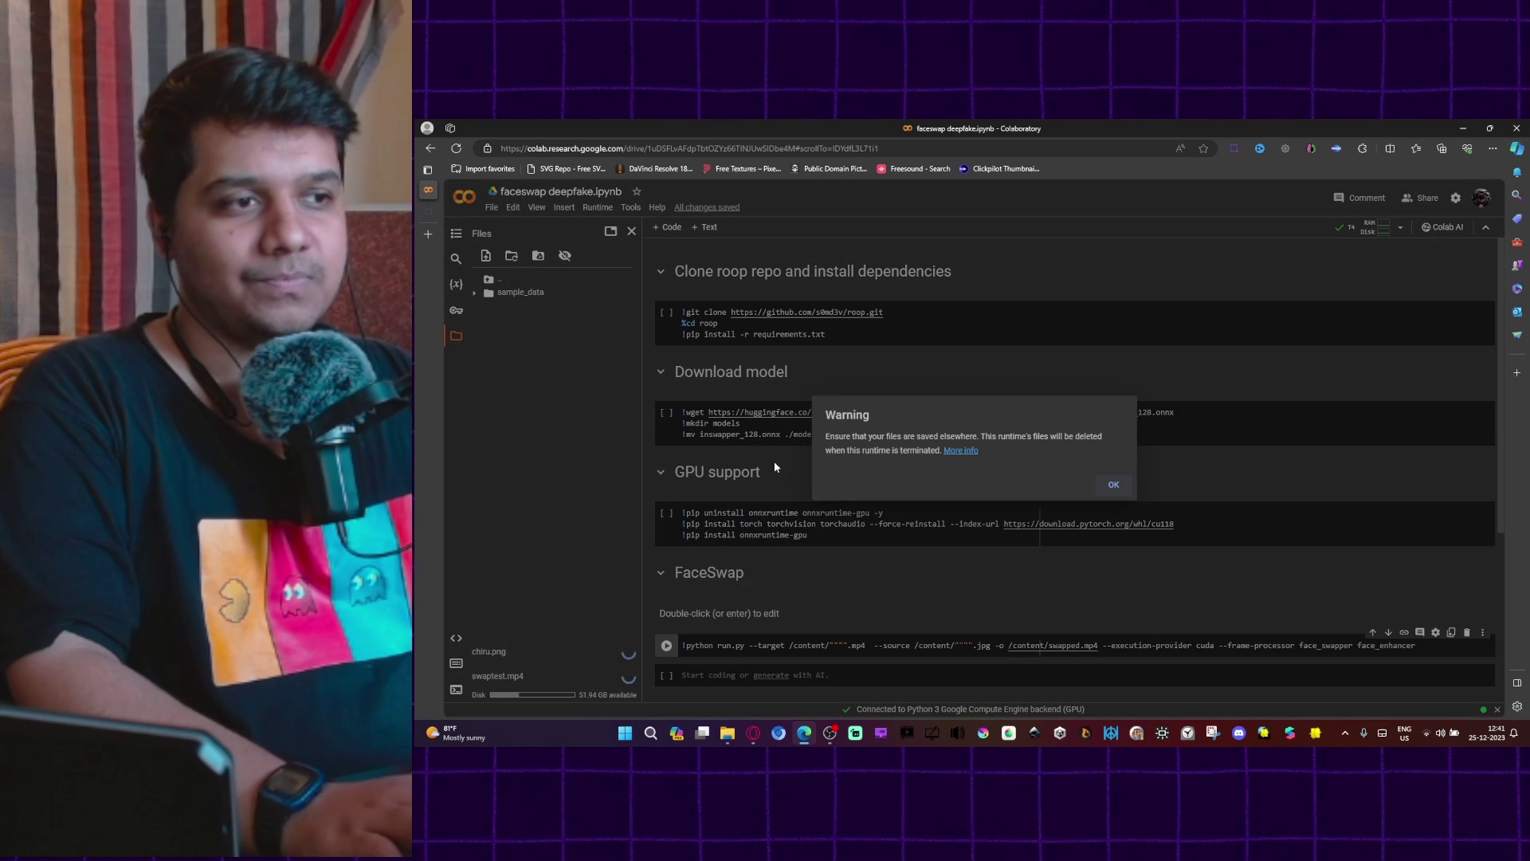
click(1114, 488)
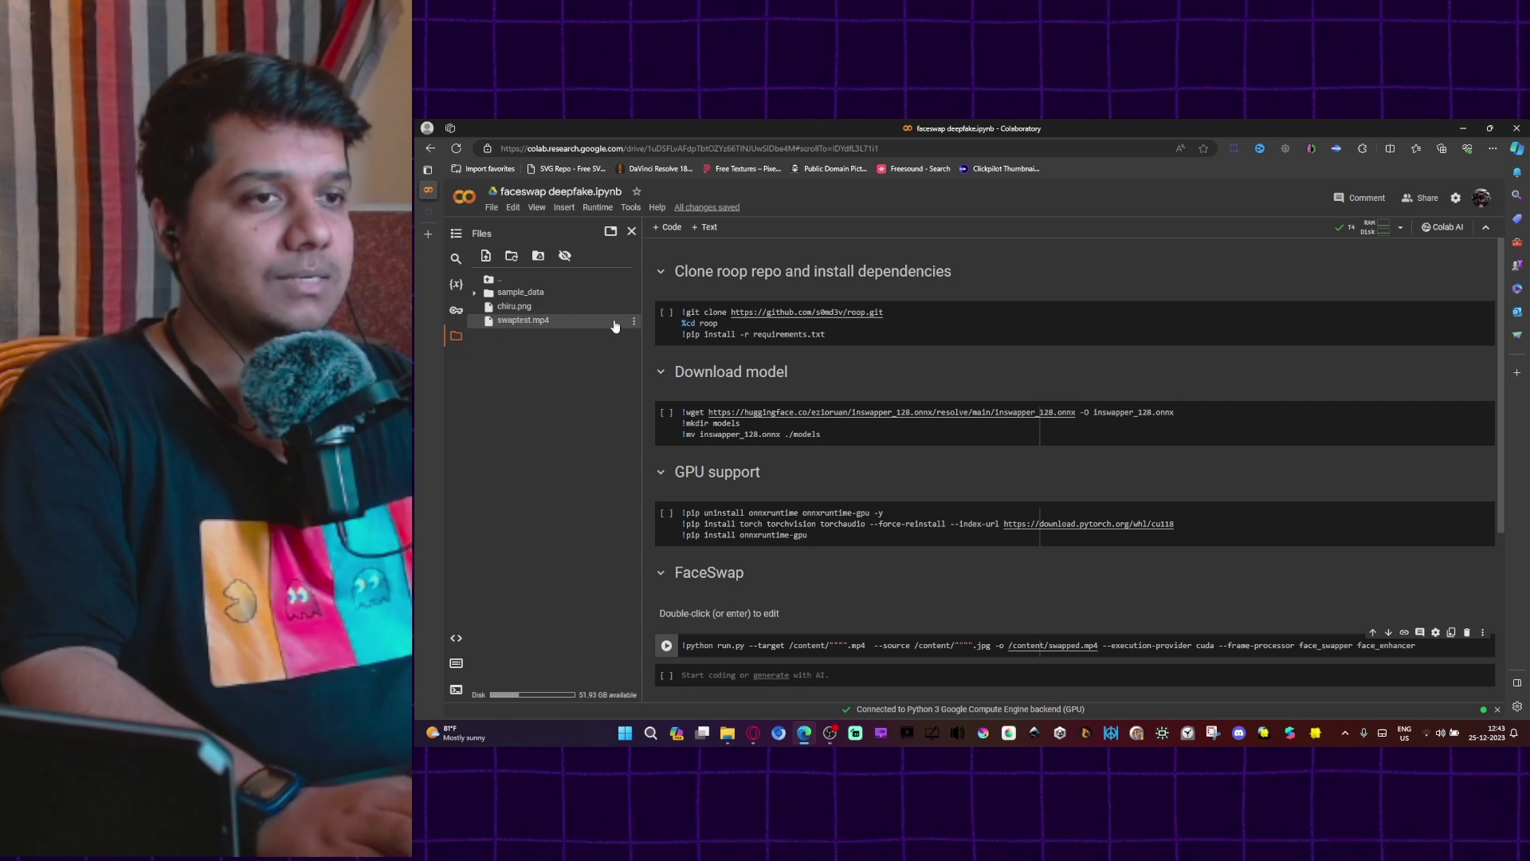
scroll(666, 375, down, 2)
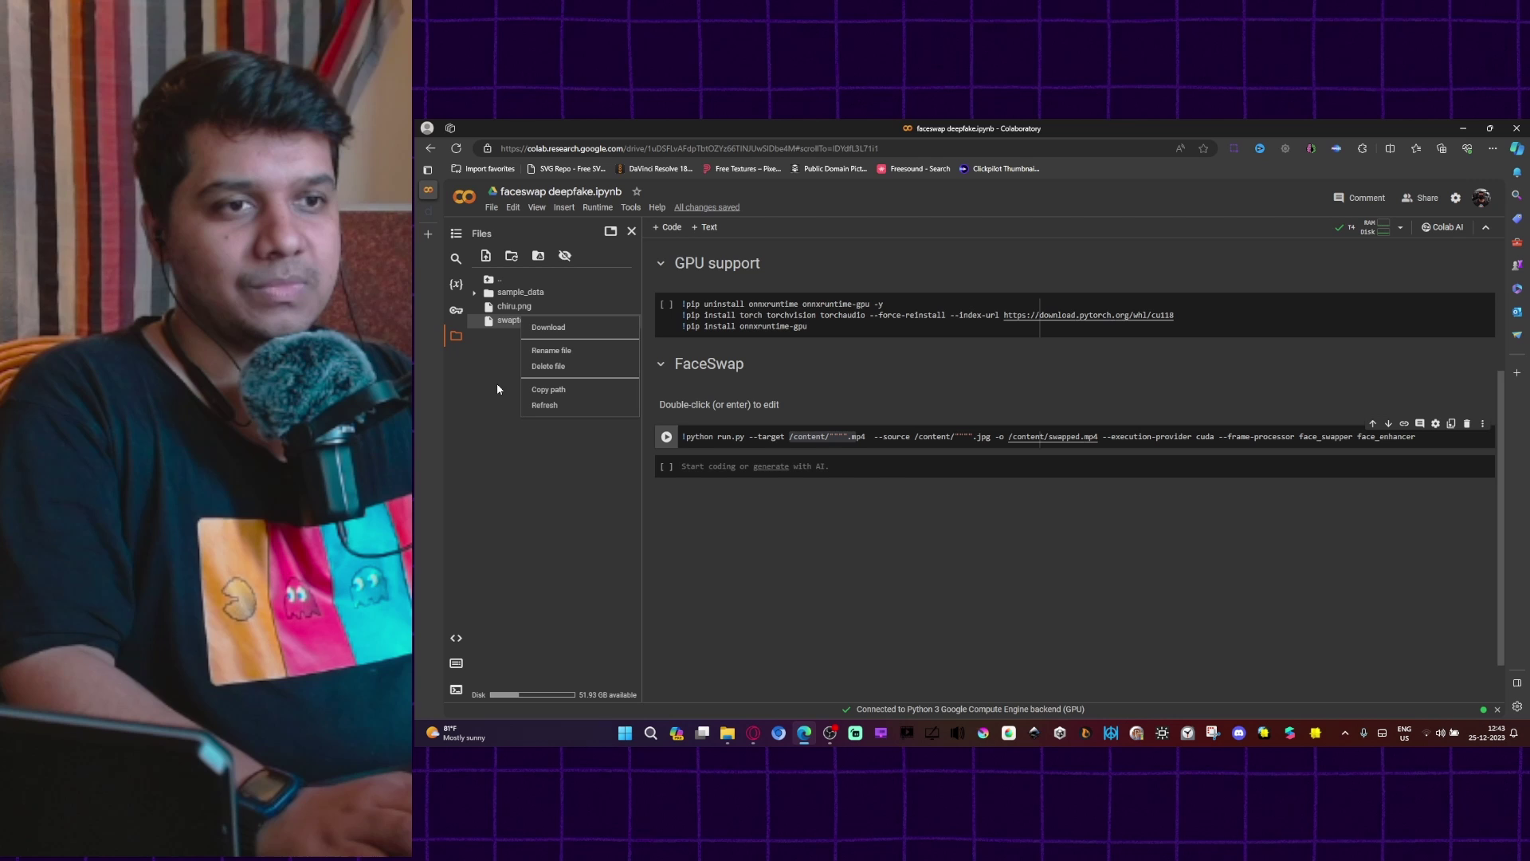
Paste /content/swaptest.mp4 as the FaceSwap target, with /content/chiru.png as source
click(495, 384)
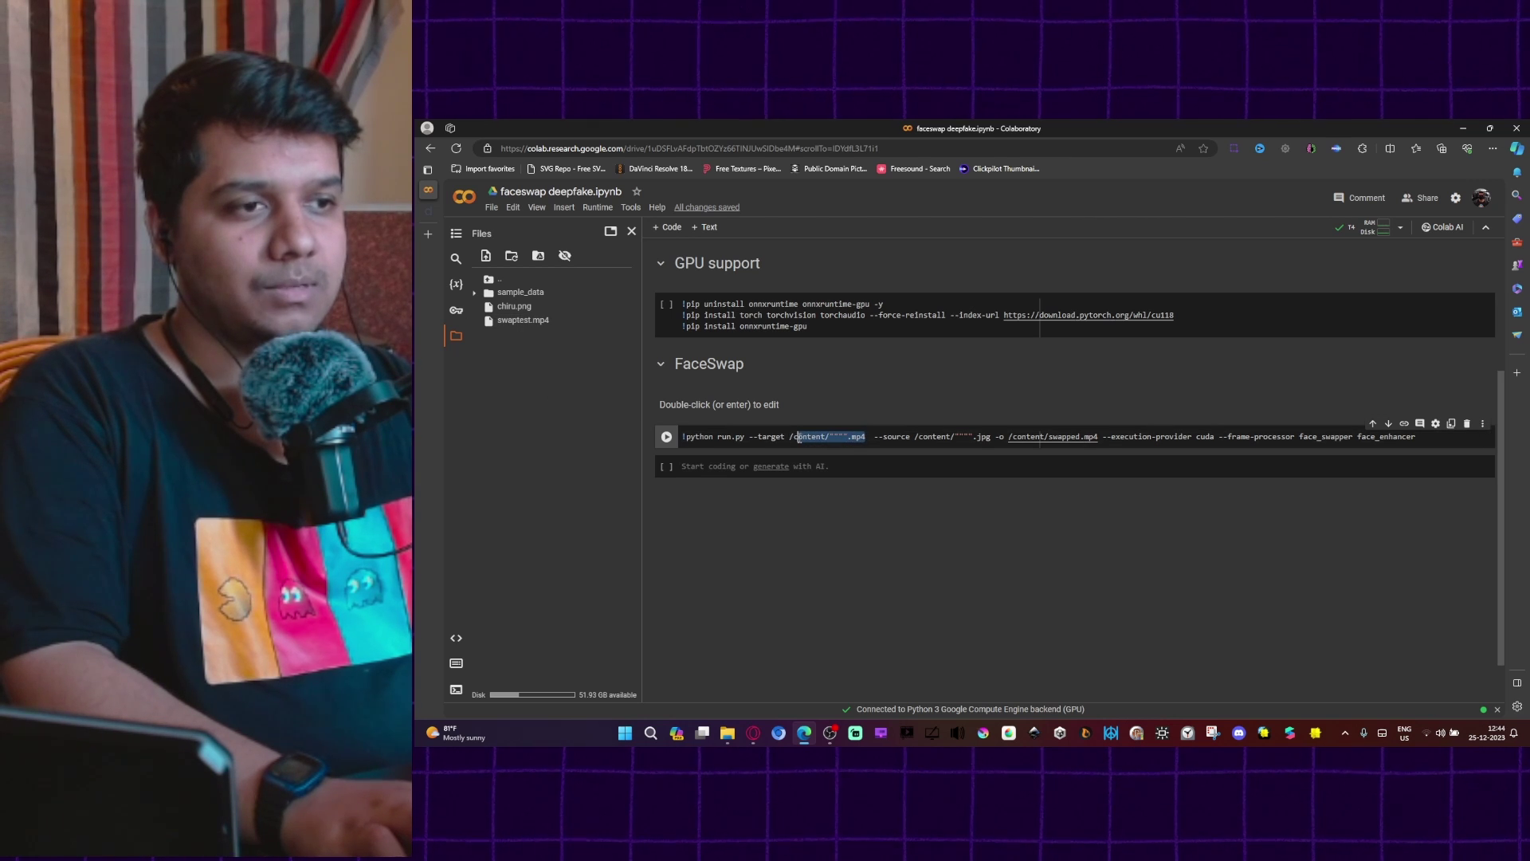
text(/content/swaptest.mp4)
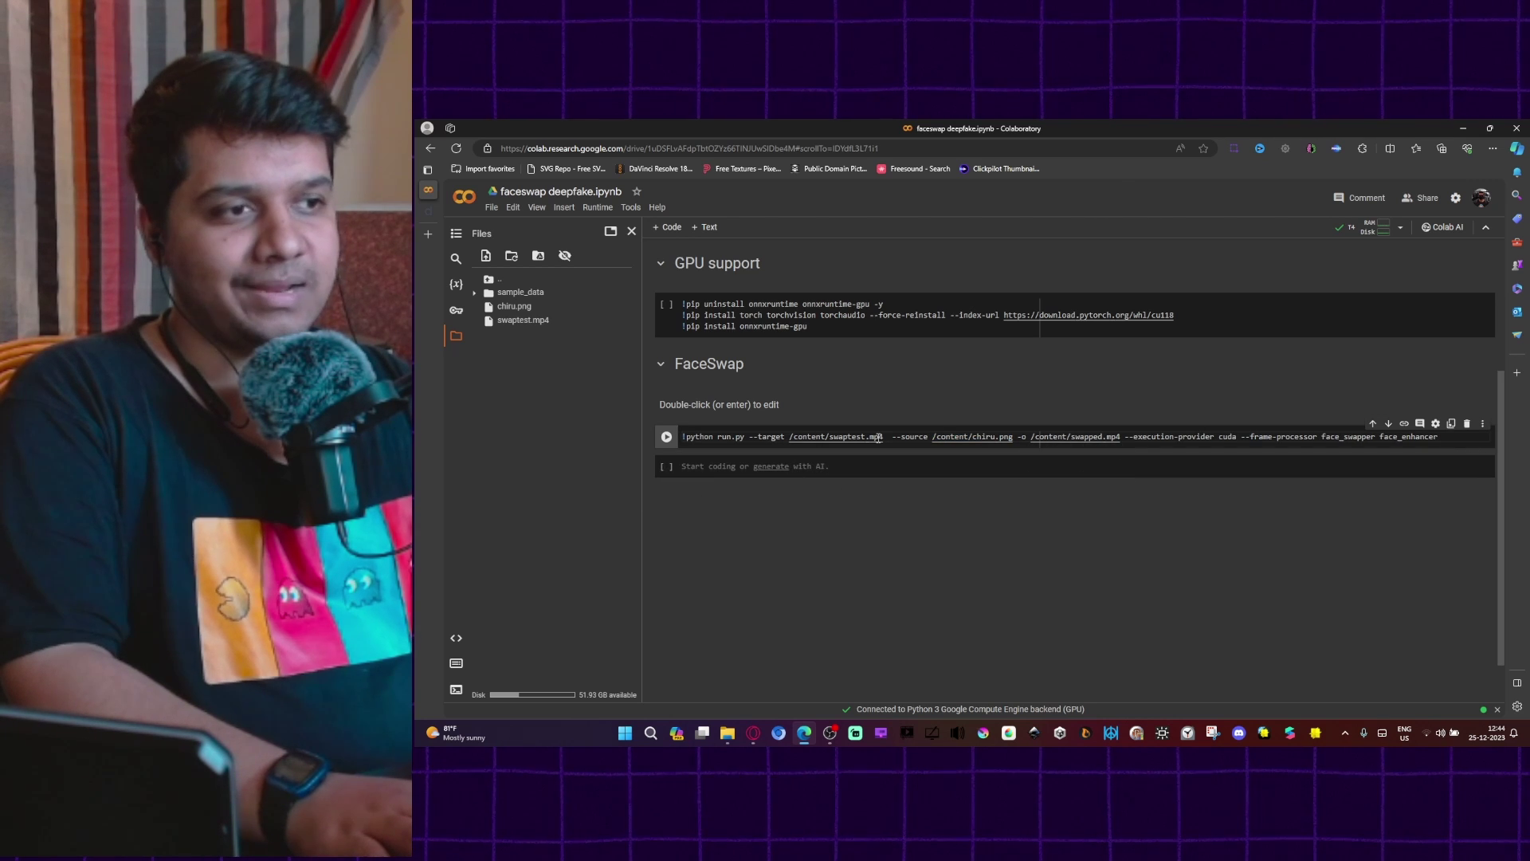
Close the files sidebar and run all notebook cells to create swapped.mp4
click(632, 231)
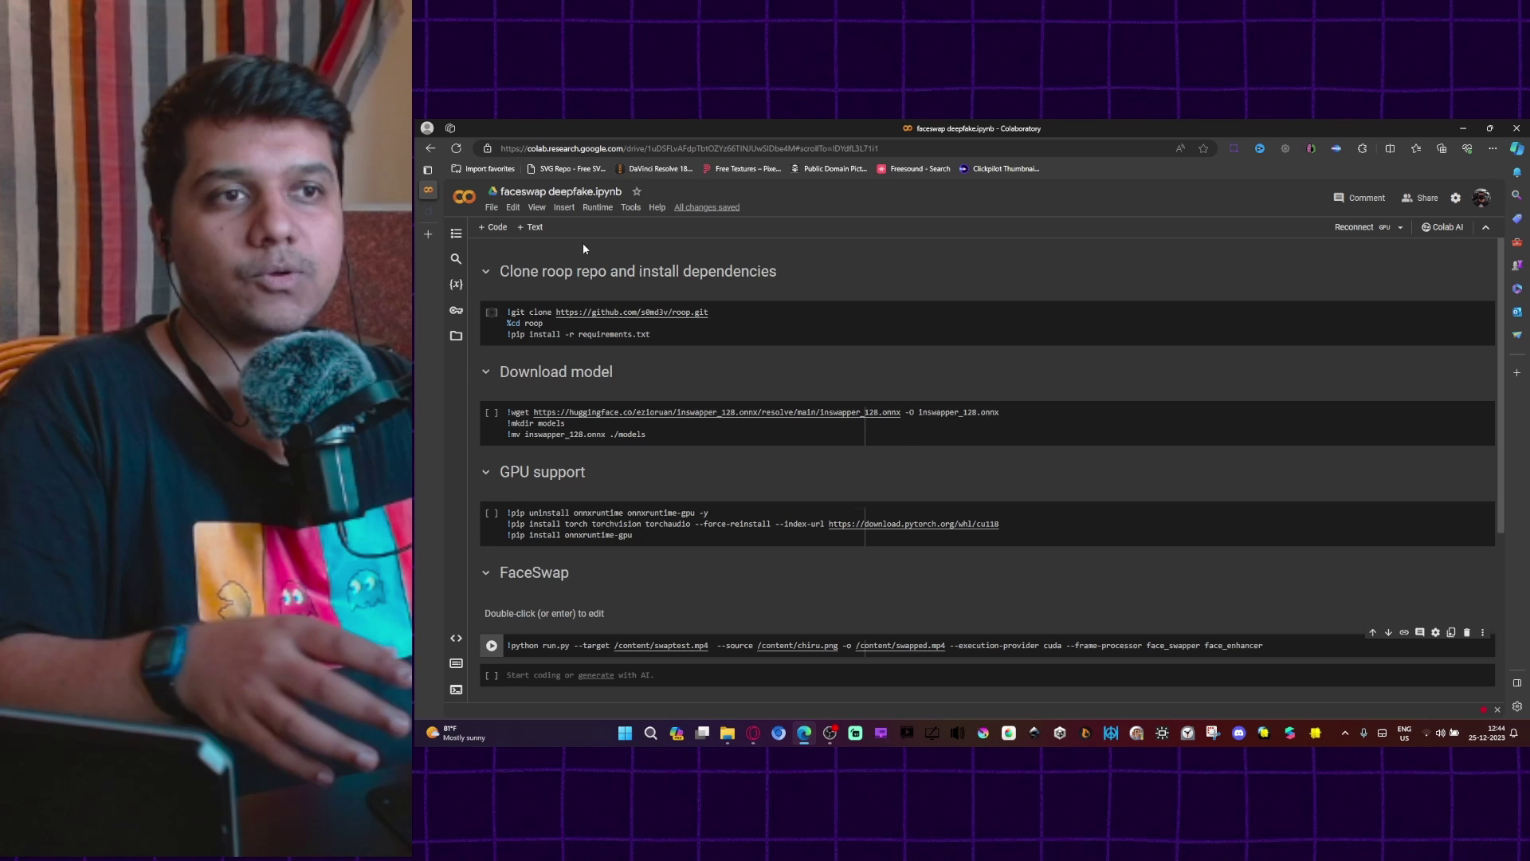
click(599, 206)
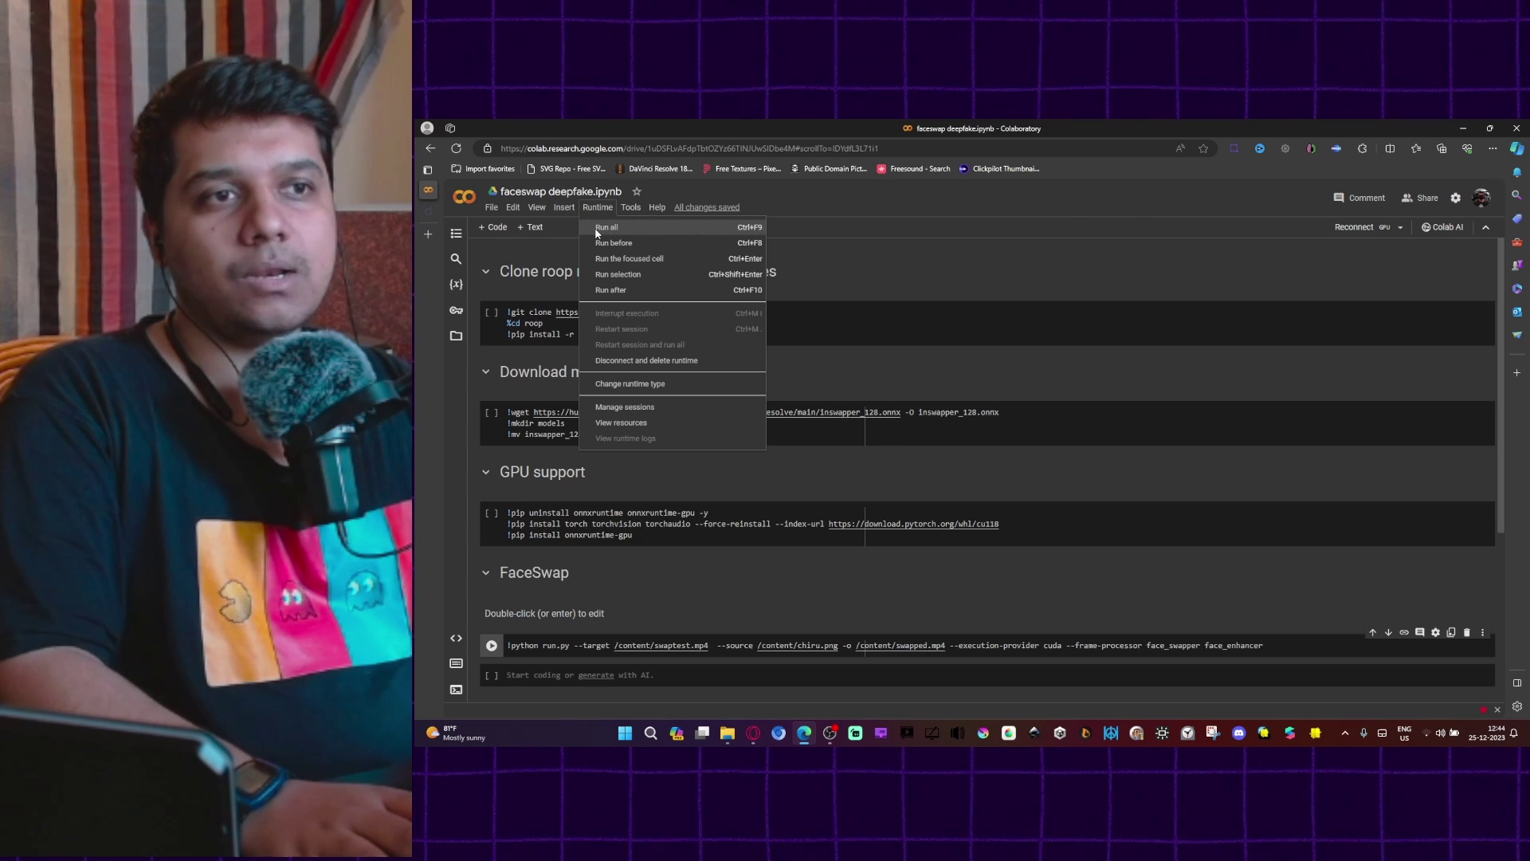
click(606, 227)
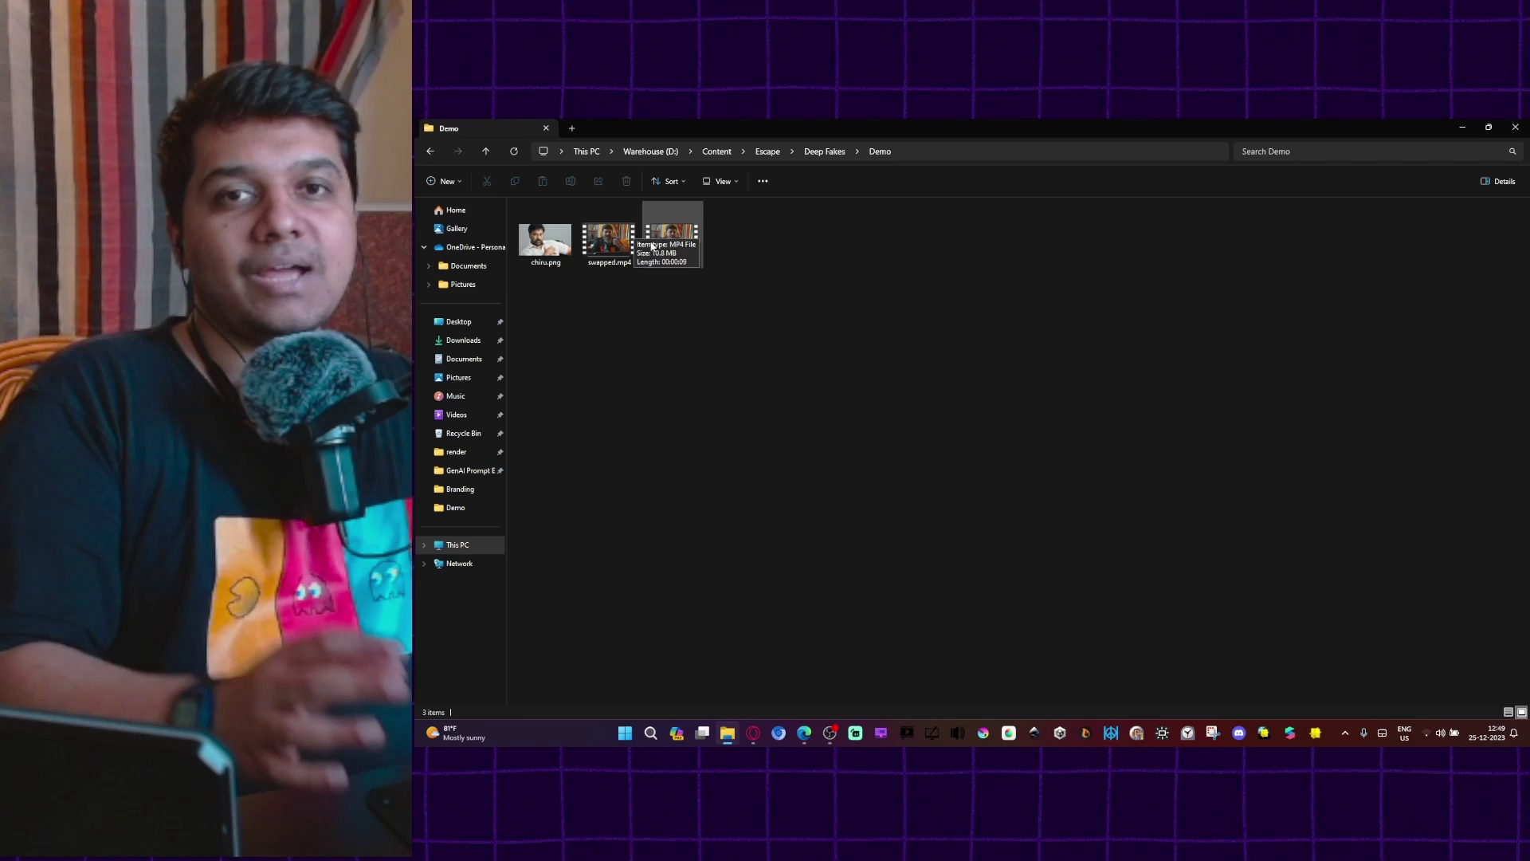
Clear the file selection in the Demo folder
click(849, 252)
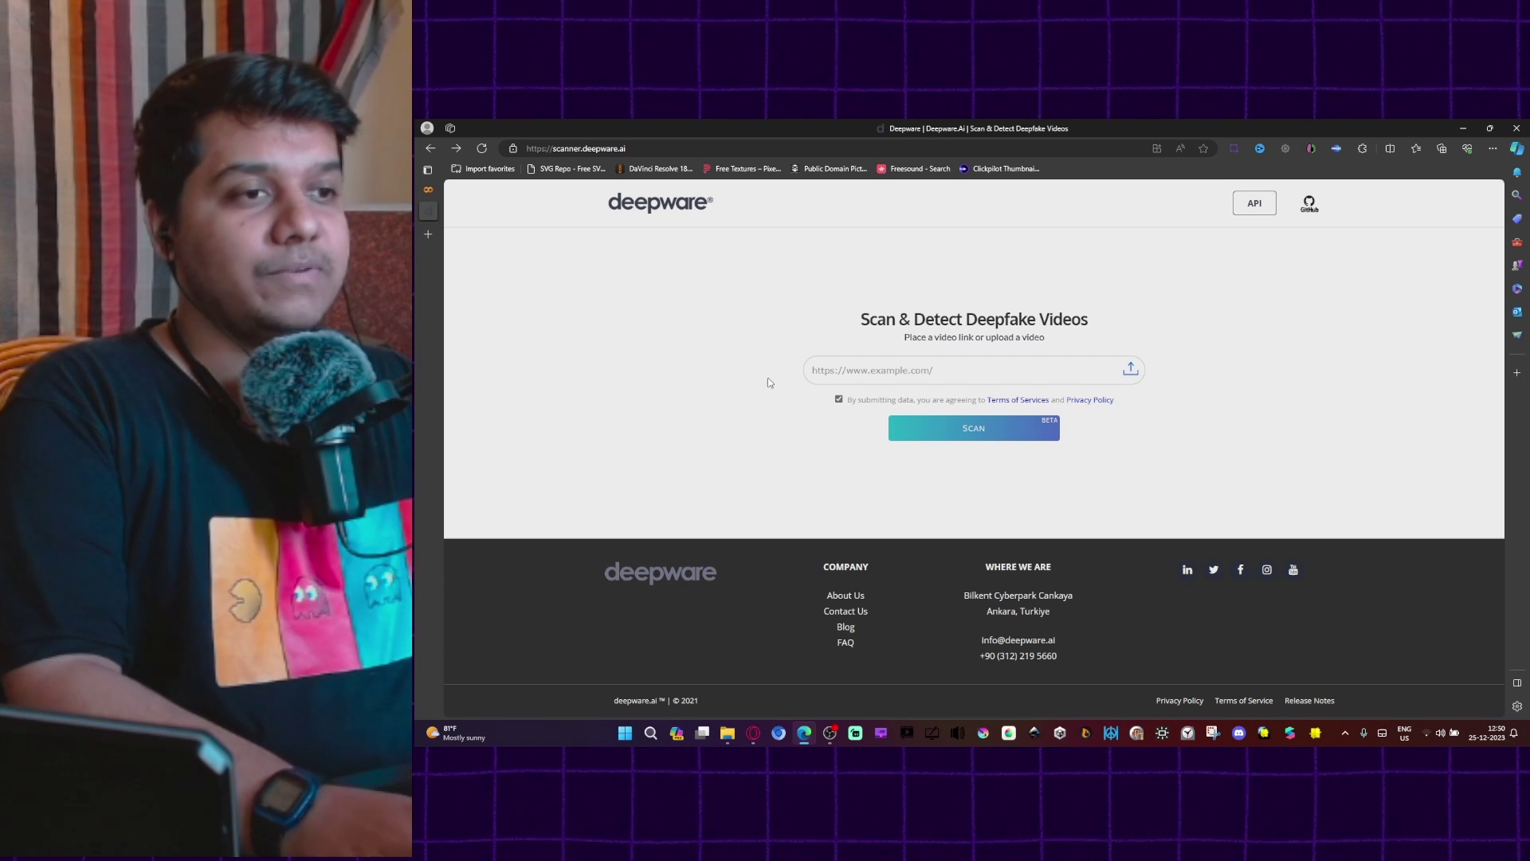
Upload swapped.mp4 to Deepware Scanner for a deepfake scan
click(1132, 370)
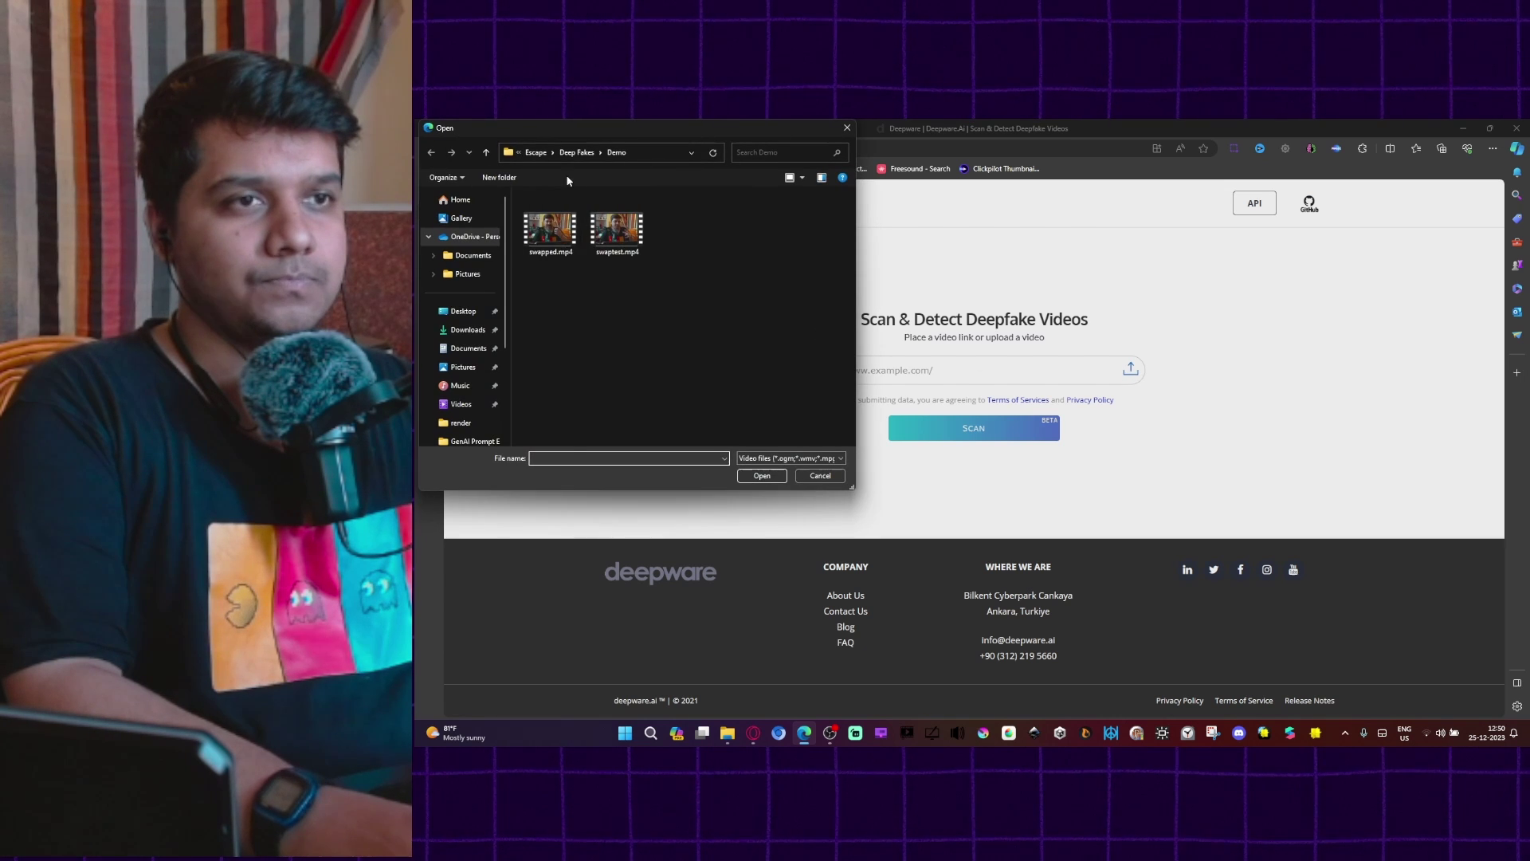
click(762, 475)
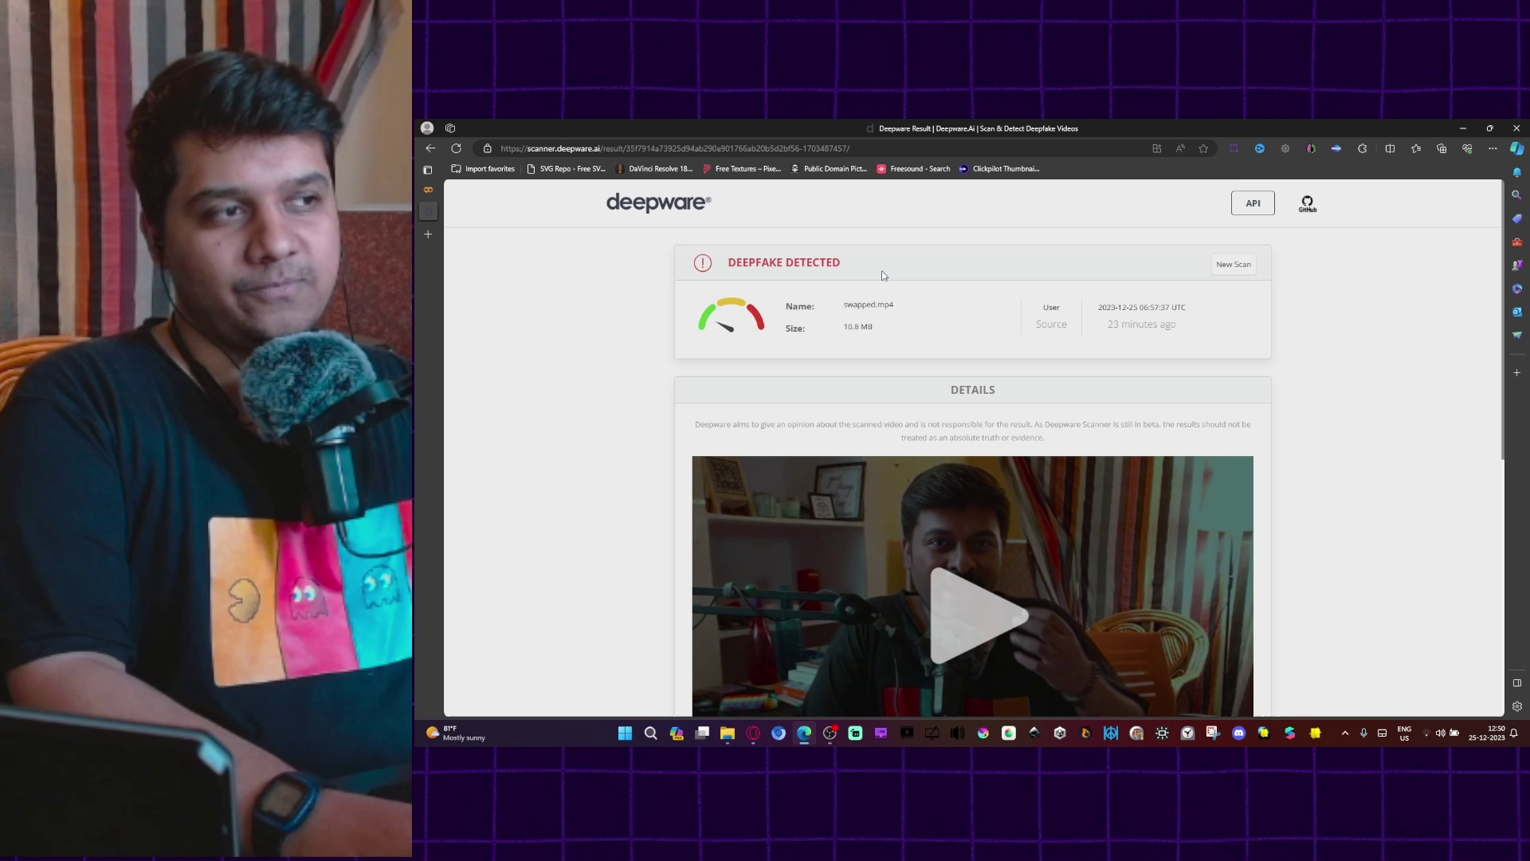
scroll(669, 367, down, 5)
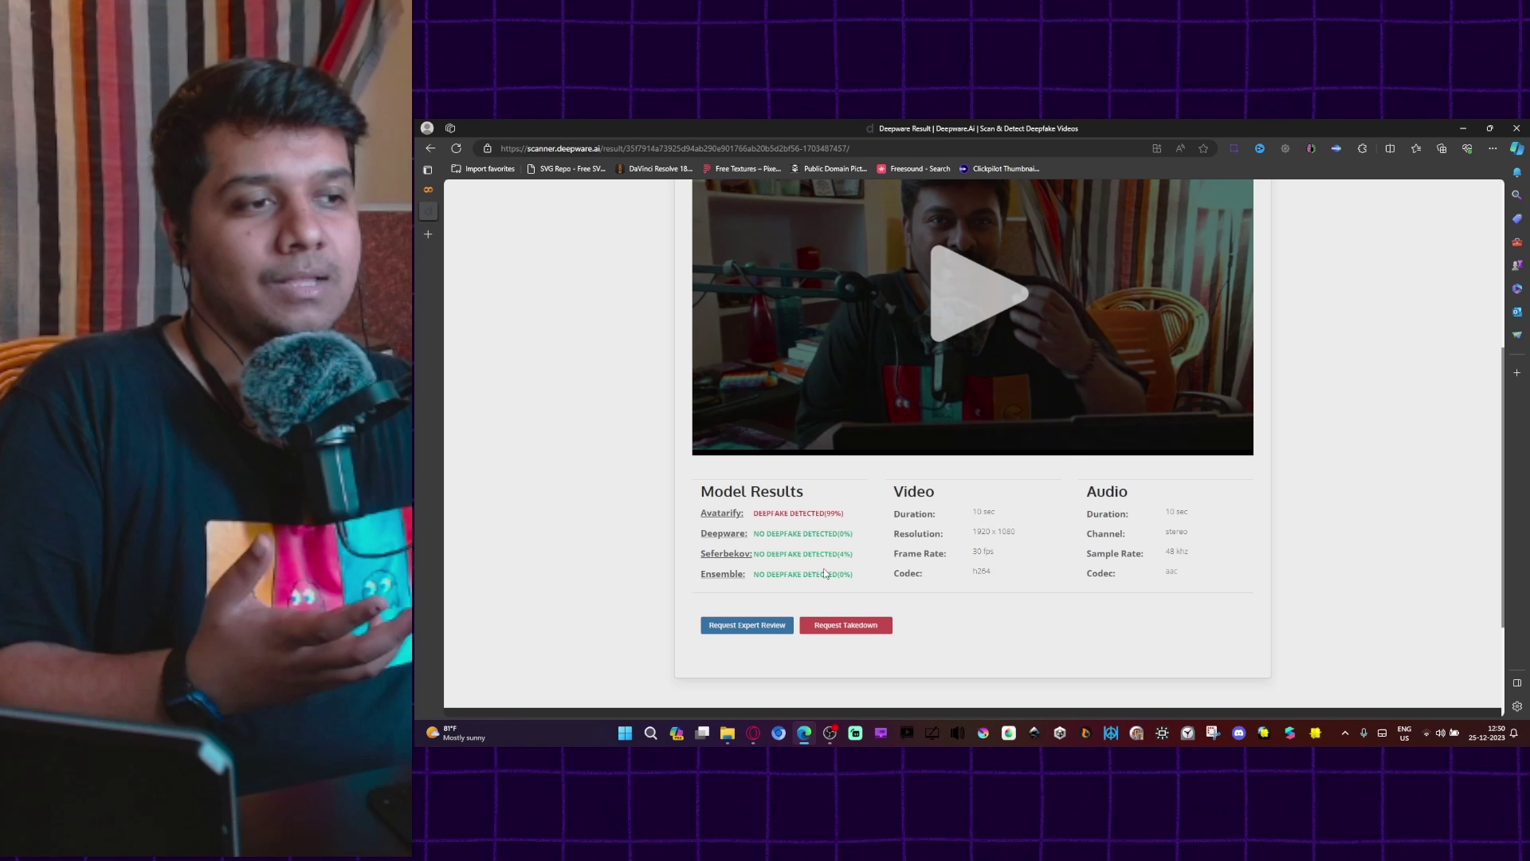
scroll(588, 475, up, 5)
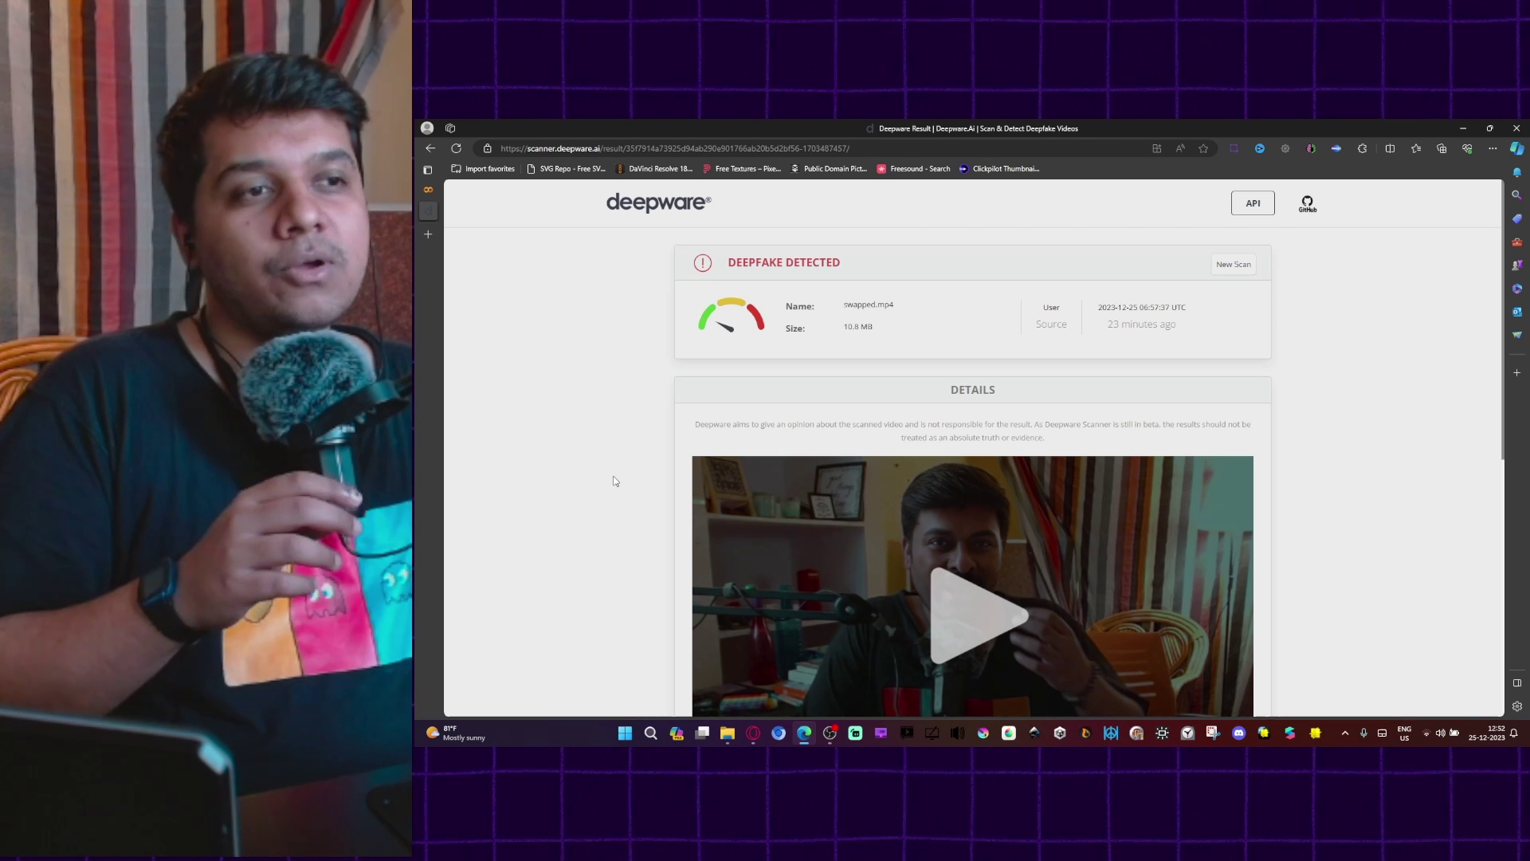
scroll(622, 468, down, 3)
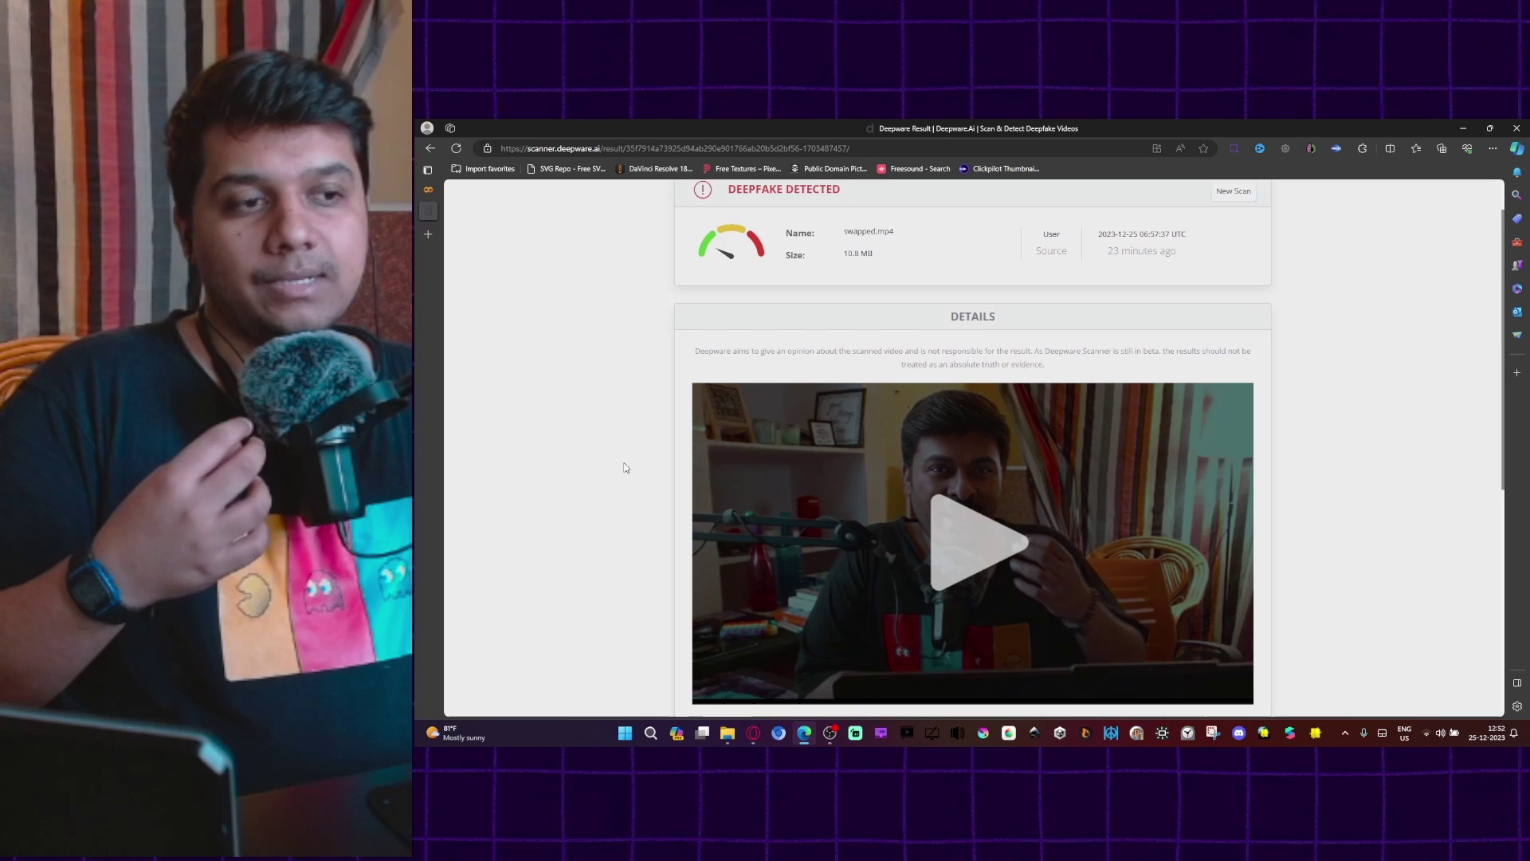
scroll(717, 502, down, 3)
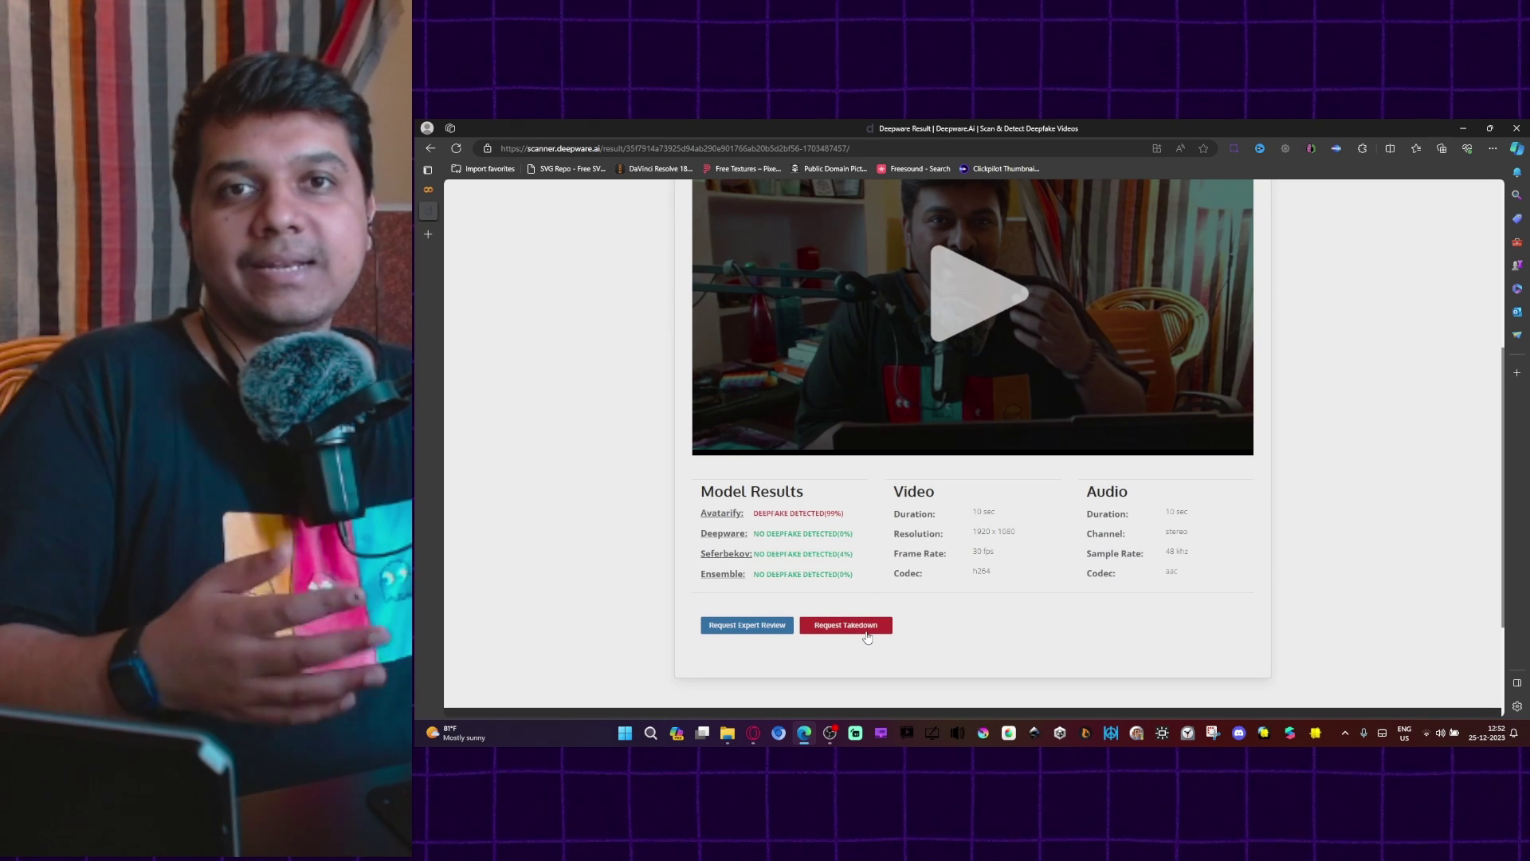
scroll(867, 629, up, 5)
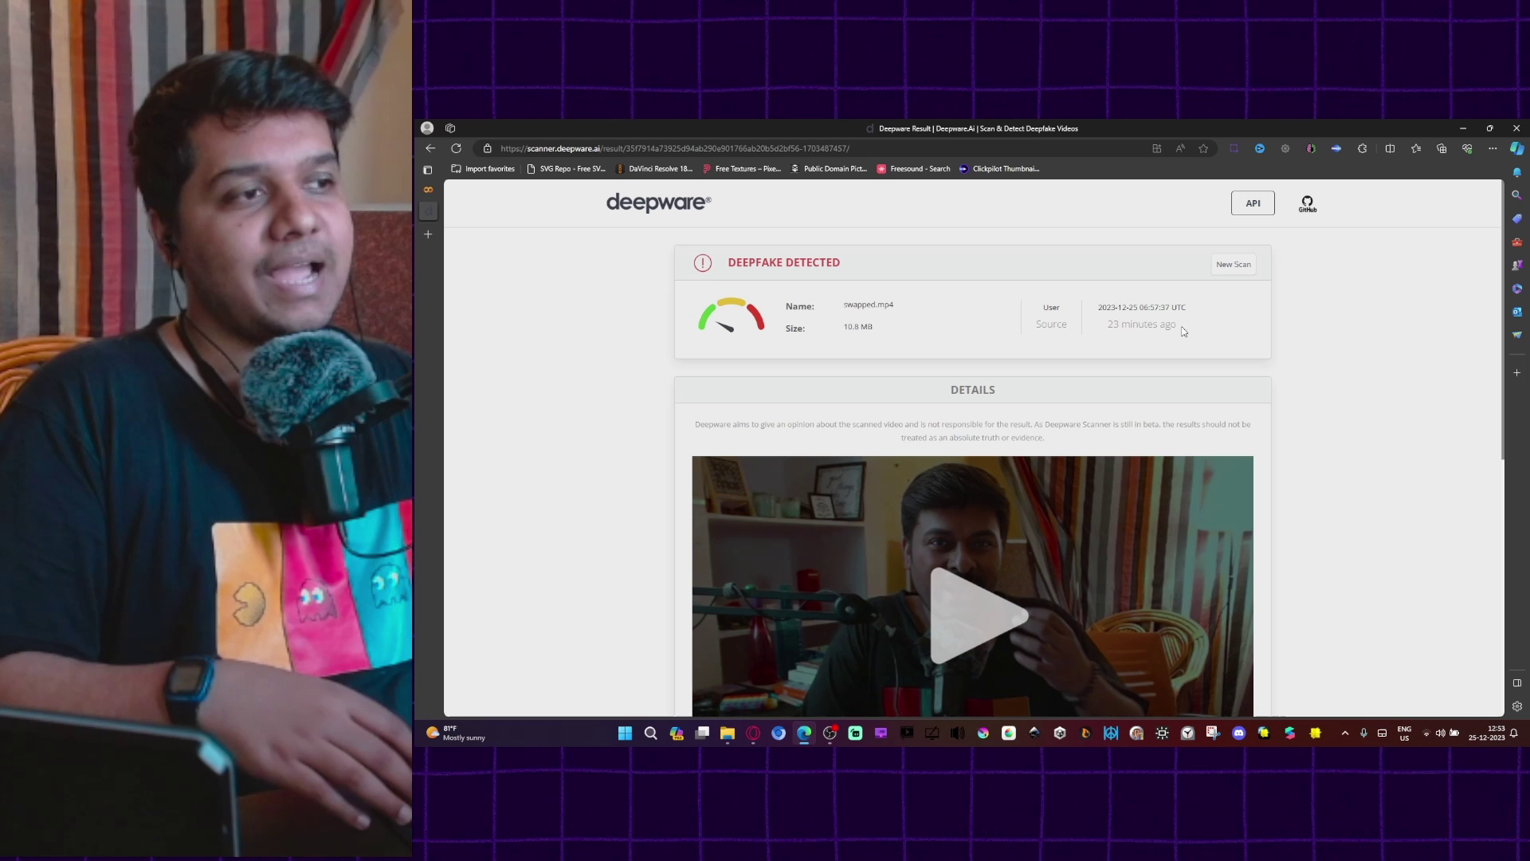
click(1137, 332)
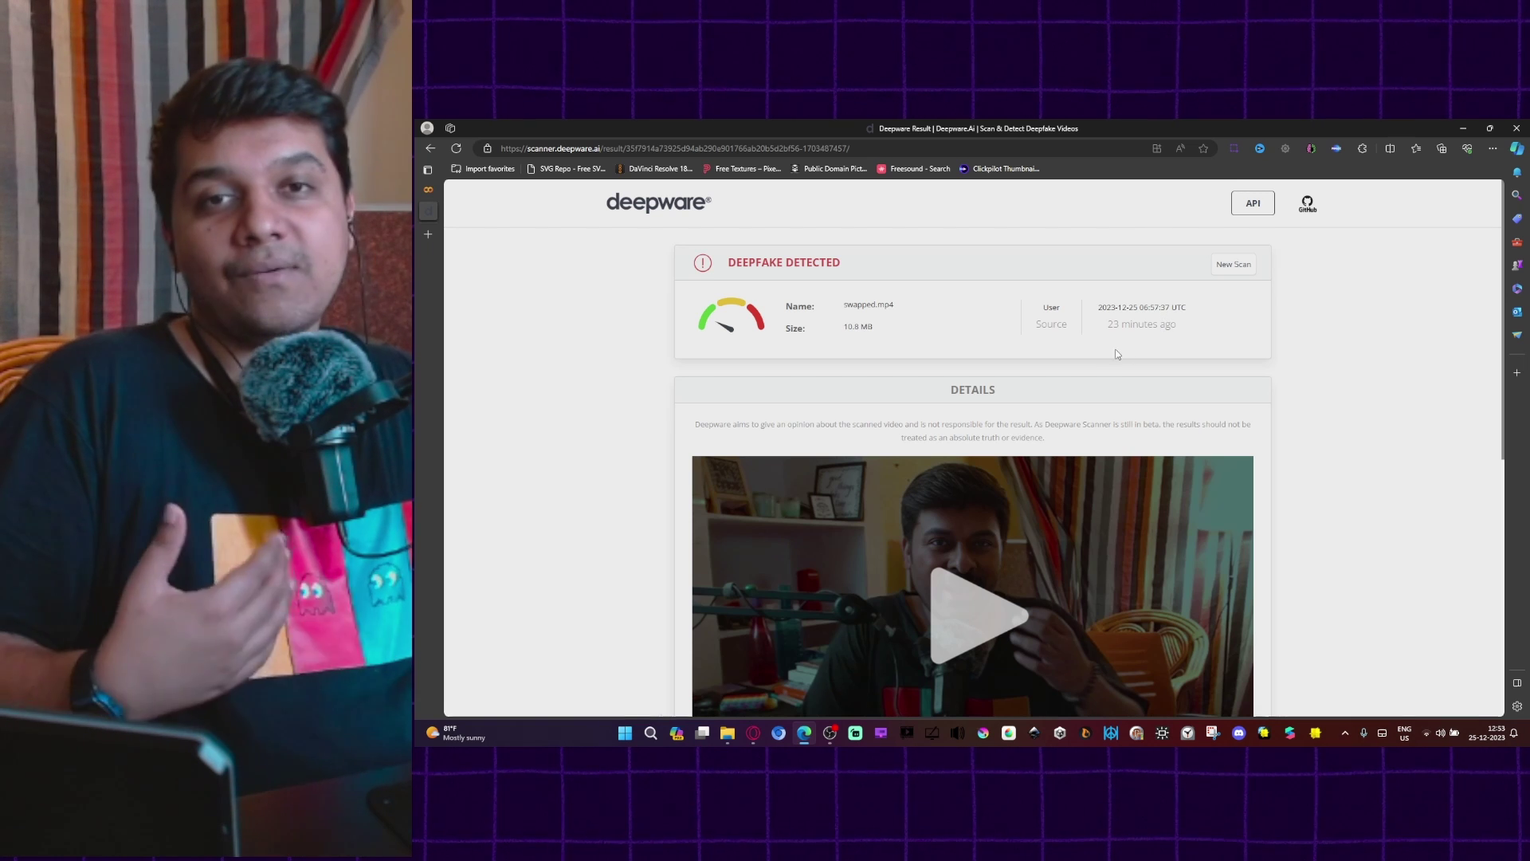
scroll(1038, 351, down, 5)
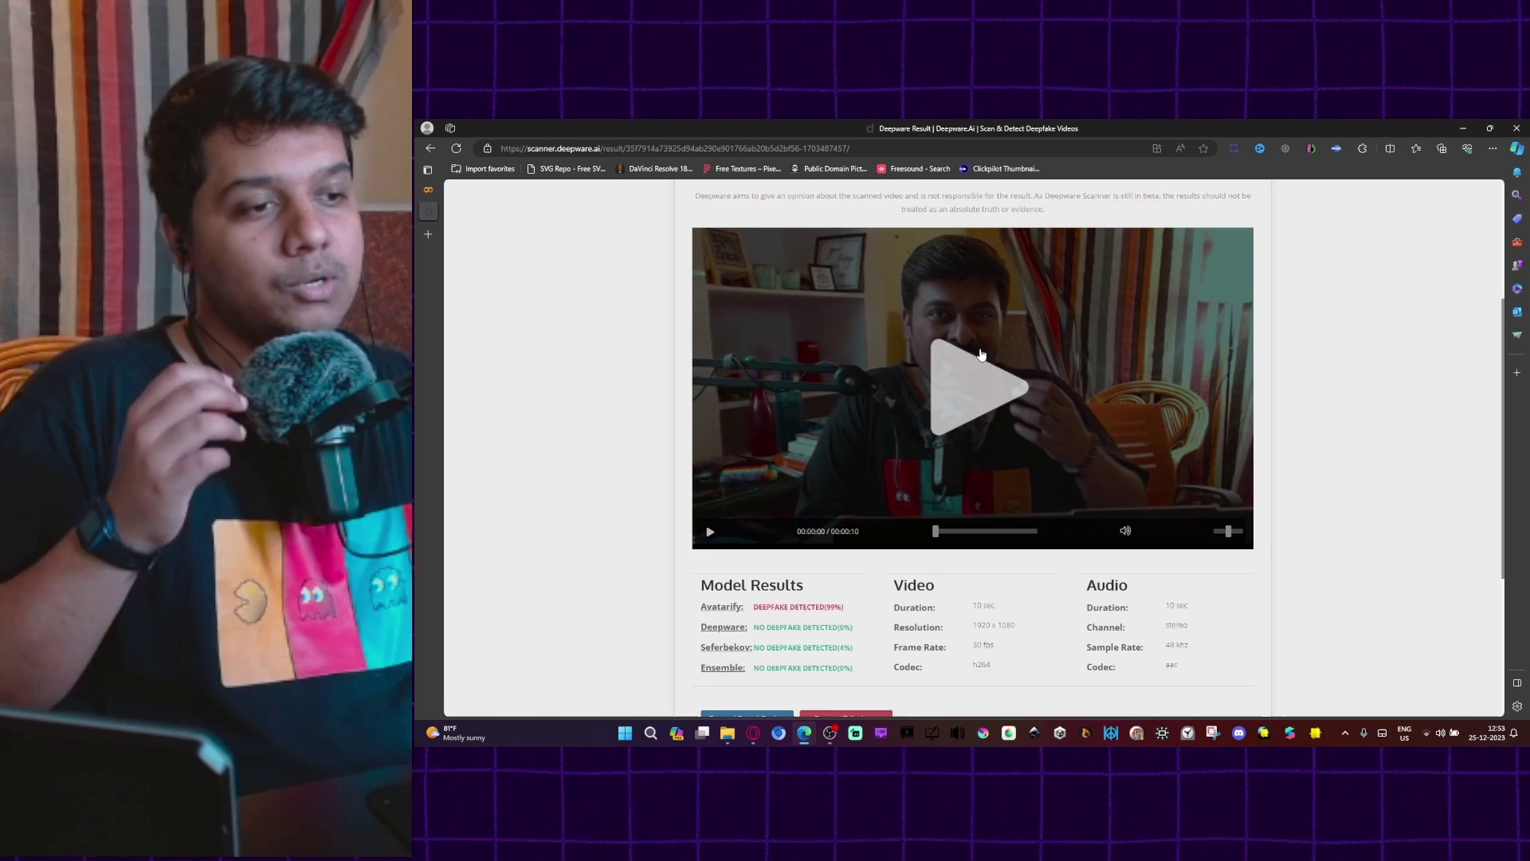
scroll(956, 419, down, 5)
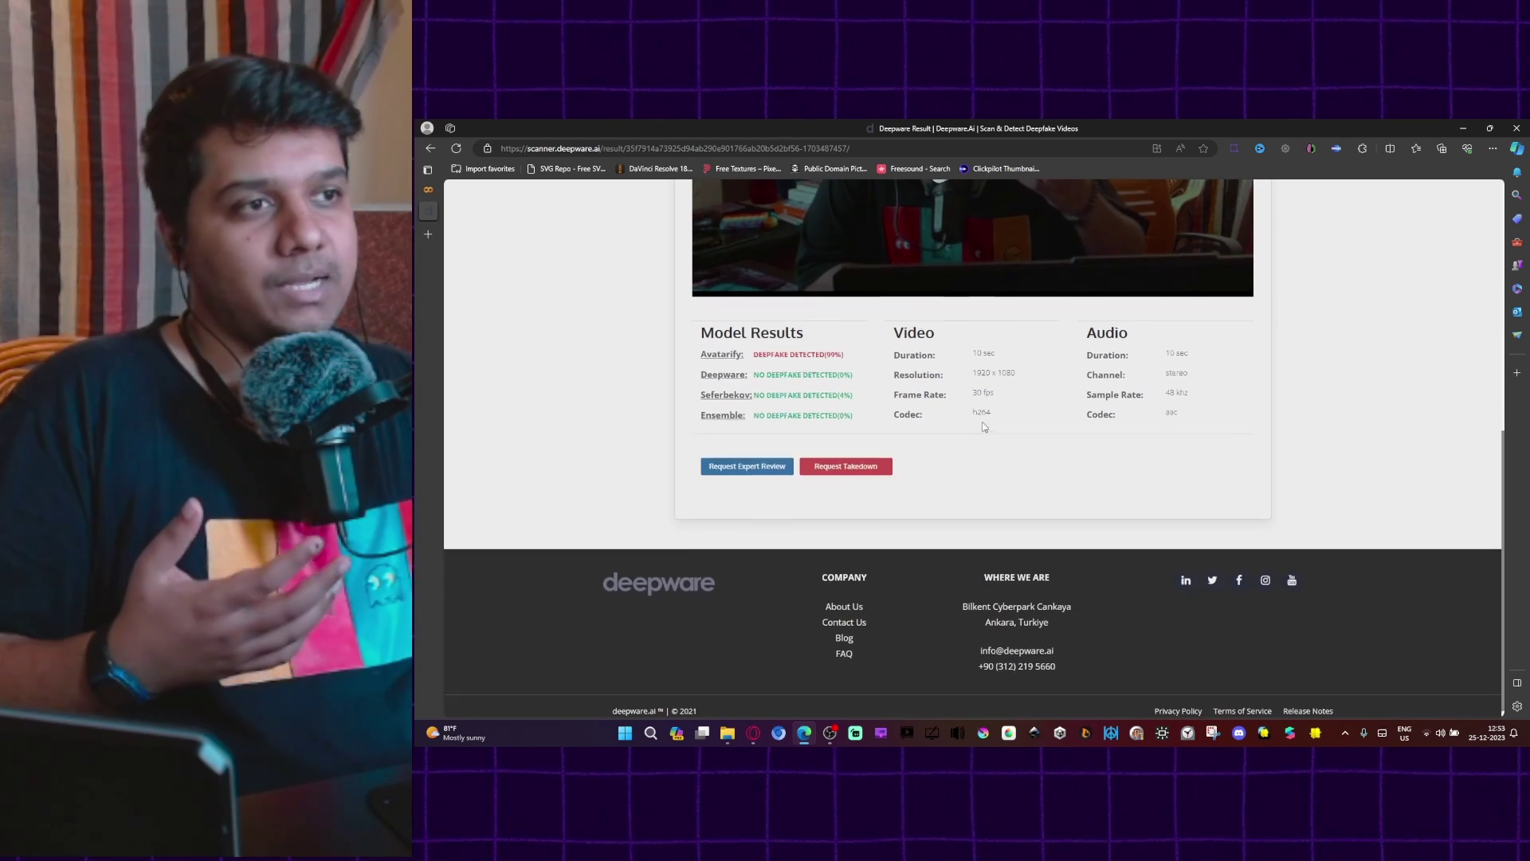